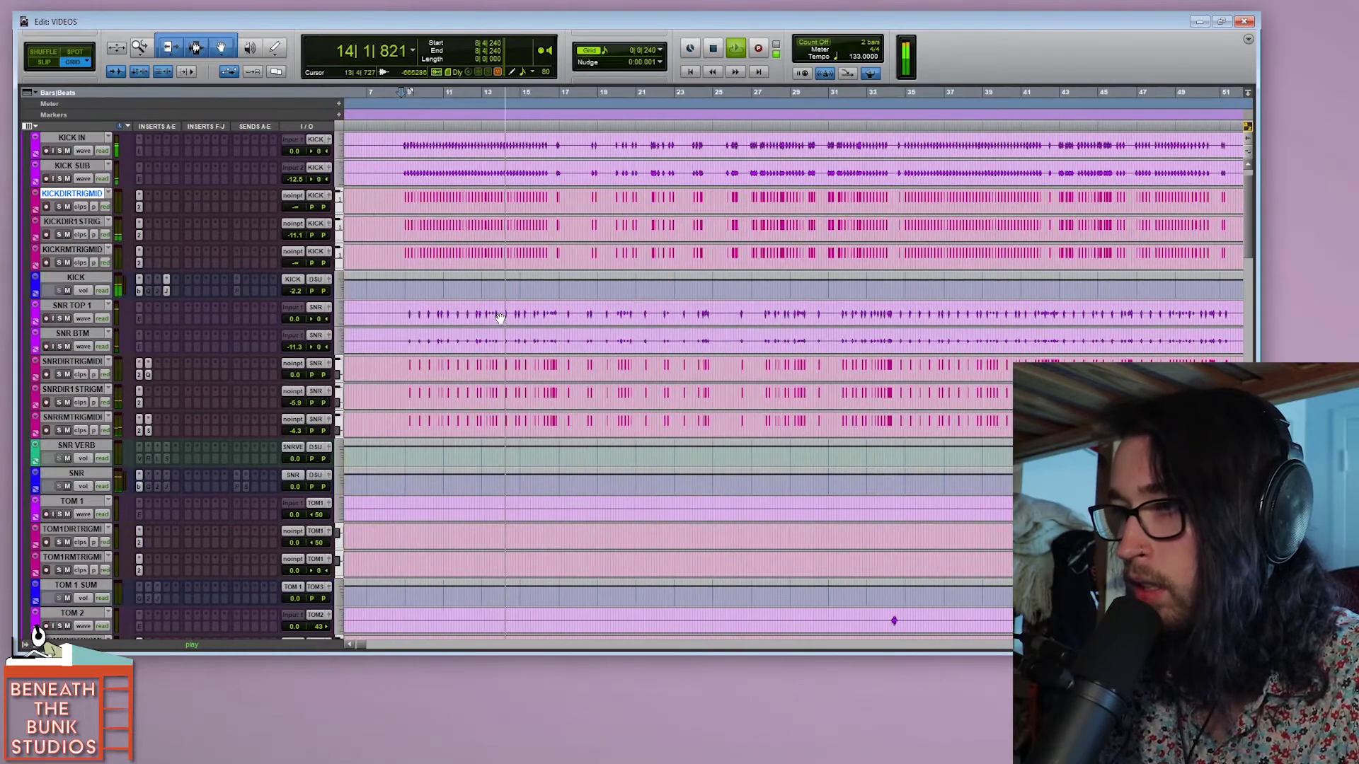
Stop playback and collapse the DRUMS folder track.
{"action": "scroll", "coordinate": [467, 317], "scroll_direction": "down", "scroll_amount": 1}
{"action": "scroll", "coordinate": [467, 317], "scroll_direction": "left", "scroll_amount": 3}
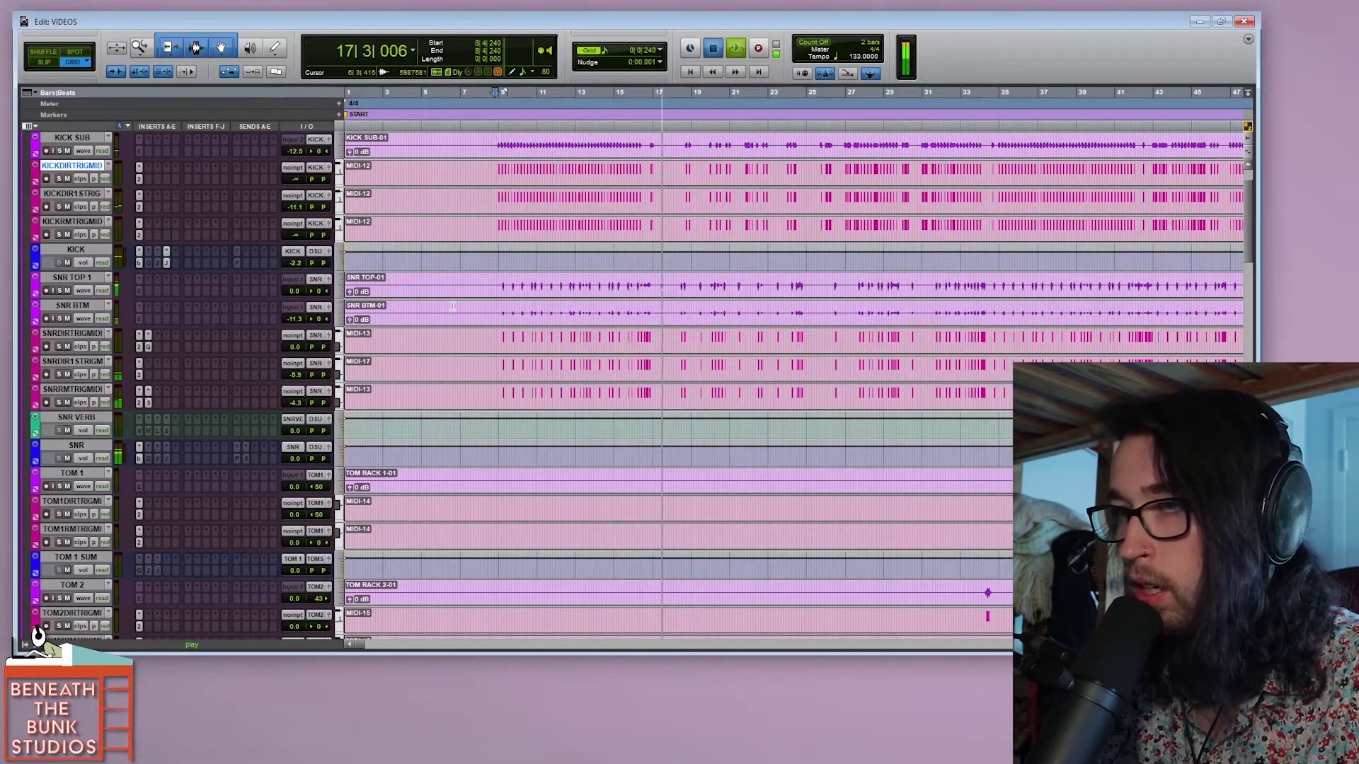
{"action": "key", "text": "space"}
{"action": "scroll", "coordinate": [176, 171], "scroll_direction": "up", "scroll_amount": 2}
{"action": "left_click", "coordinate": [25, 159]}
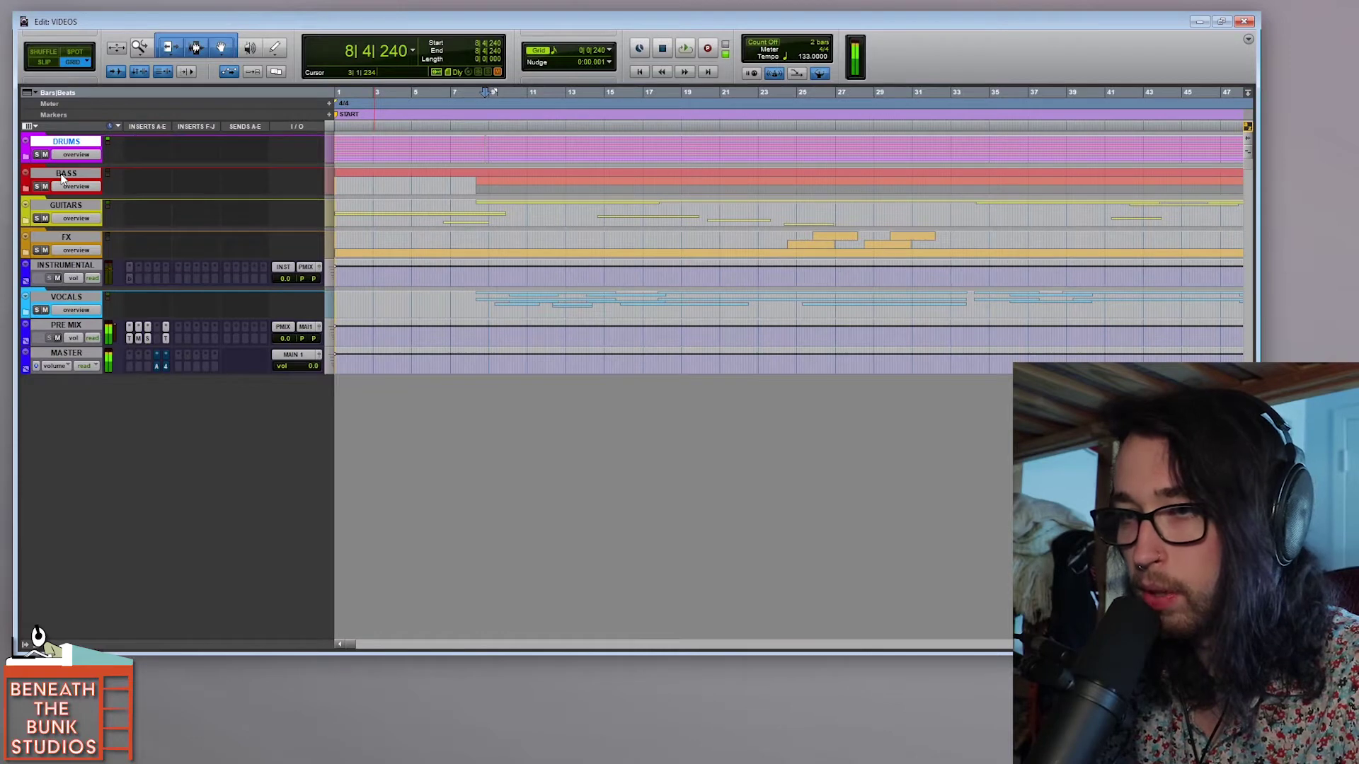
Hide the BASS, GUITARS, FX, INSTRUMENTAL, VOCALS, PRE MIX and MASTER tracks, leaving only the DRUMS folder in view.
{"action": "left_click", "coordinate": [62, 176]}
{"action": "left_click", "coordinate": [62, 265], "text": "shift"}
{"action": "left_click", "coordinate": [82, 323], "text": "ctrl"}
{"action": "left_click", "coordinate": [82, 352], "text": "ctrl"}
{"action": "right_click", "coordinate": [82, 353]}
{"action": "left_click", "coordinate": [88, 356]}
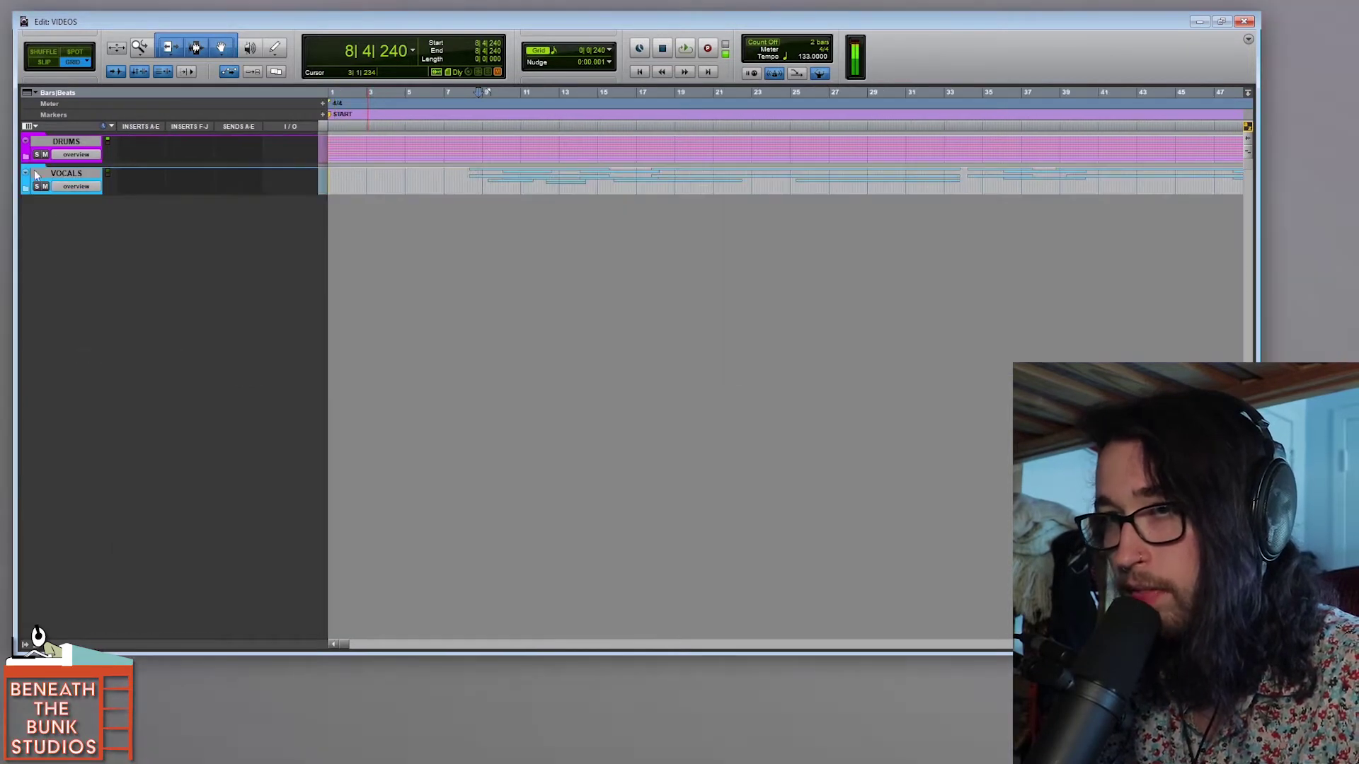
{"action": "right_click", "coordinate": [66, 173]}
{"action": "left_click", "coordinate": [82, 178]}
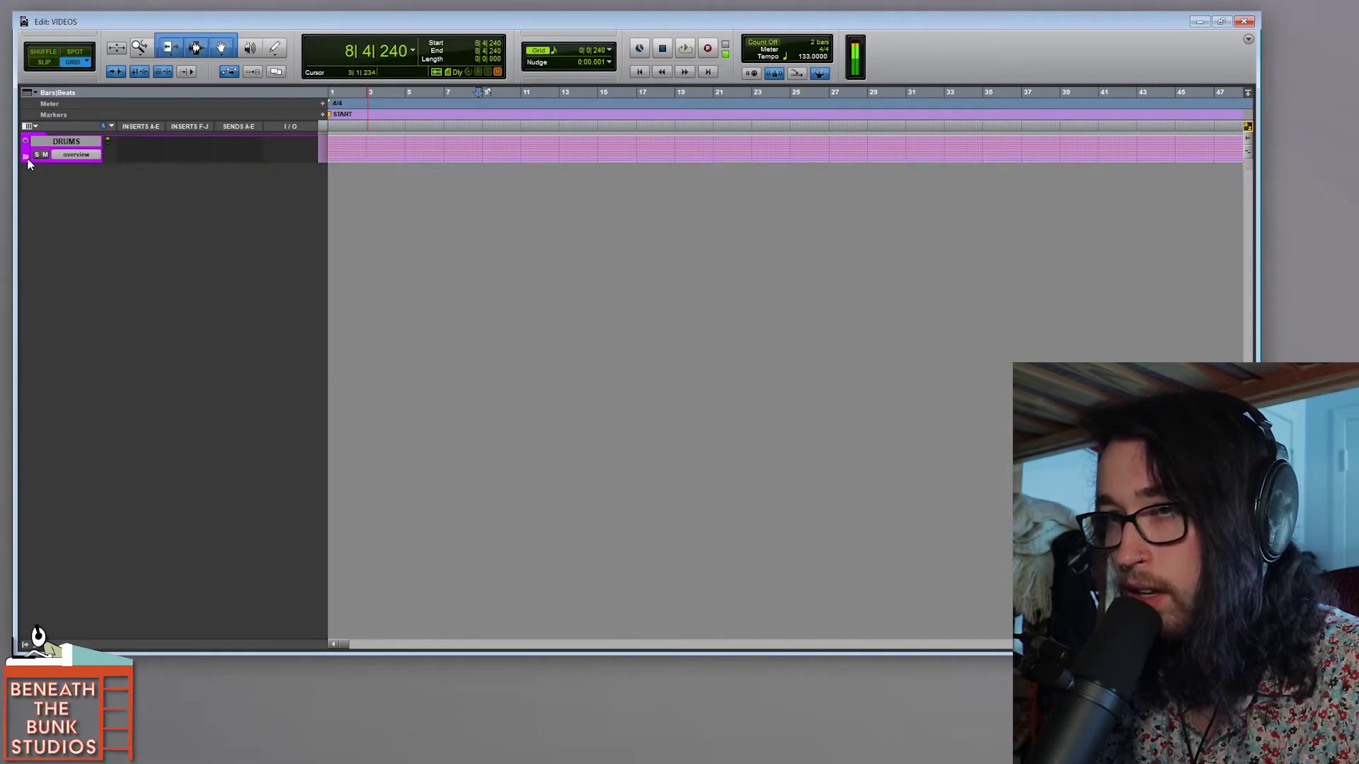
Expand the DRUMS folder and narrow its visible tracks to the snare top, snare bottom and snare trigger tracks.
{"action": "left_click", "coordinate": [26, 156]}
{"action": "scroll", "coordinate": [201, 254], "scroll_direction": "down", "scroll_amount": 2}
{"action": "scroll", "coordinate": [201, 254], "scroll_direction": "up", "scroll_amount": 2}
{"action": "scroll", "coordinate": [82, 310], "scroll_direction": "down", "scroll_amount": 1}
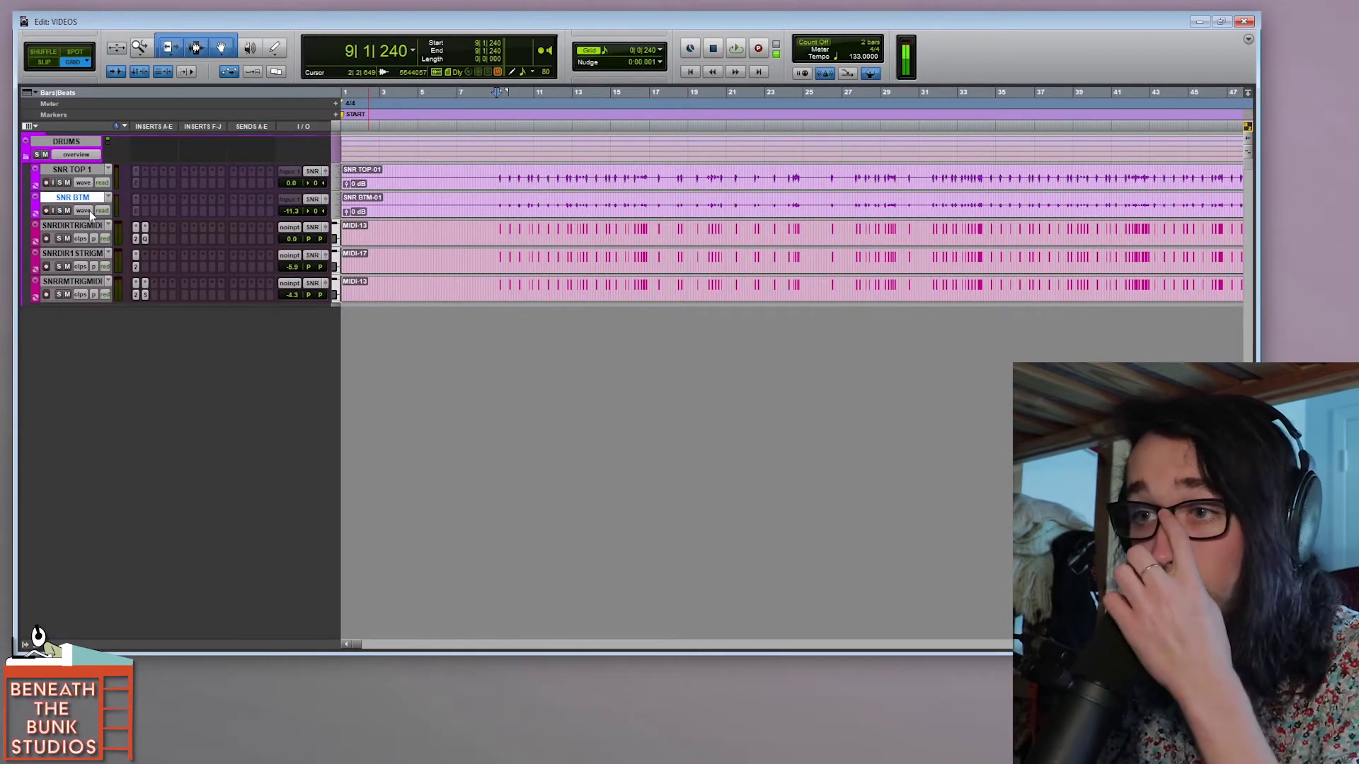
Delete the first snare direct trigger MIDI track, directly below SNR BTM.
{"action": "left_click", "coordinate": [72, 225]}
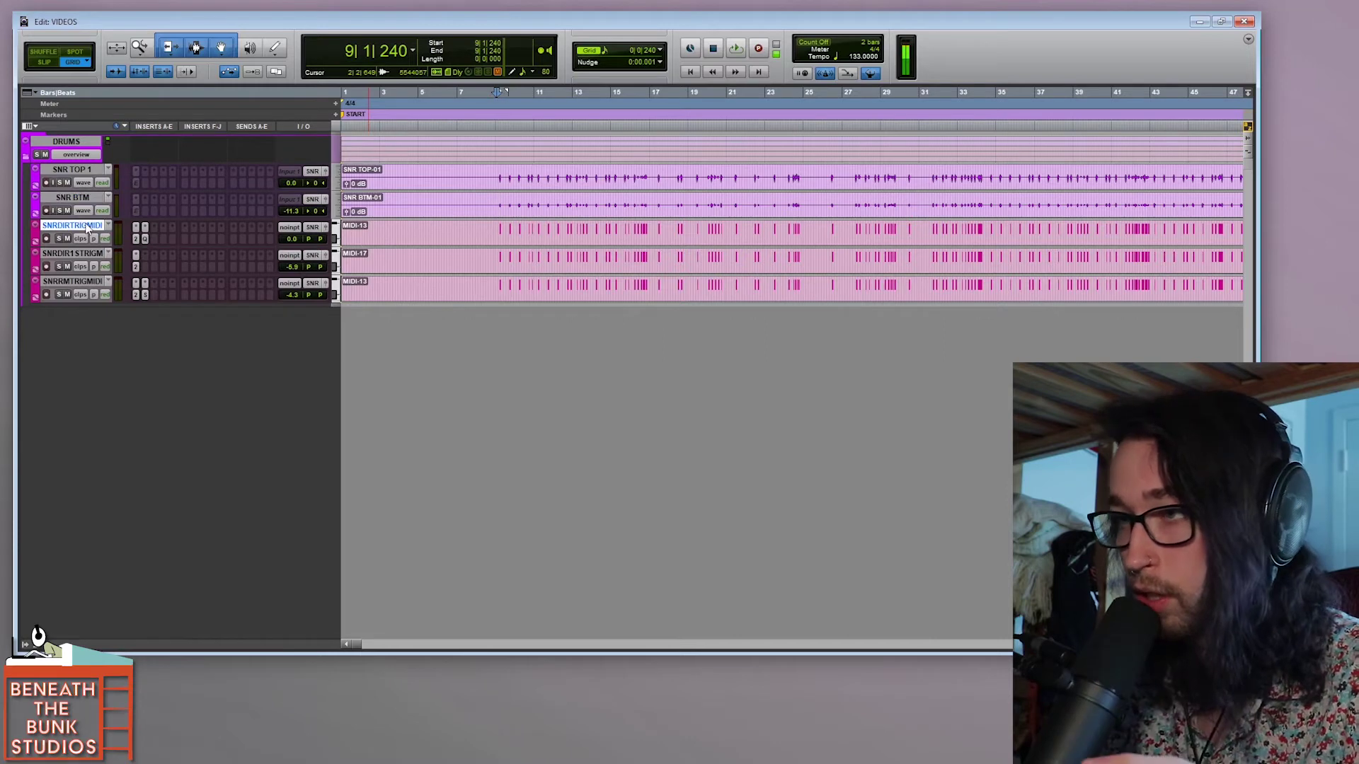
{"action": "right_click", "coordinate": [88, 228]}
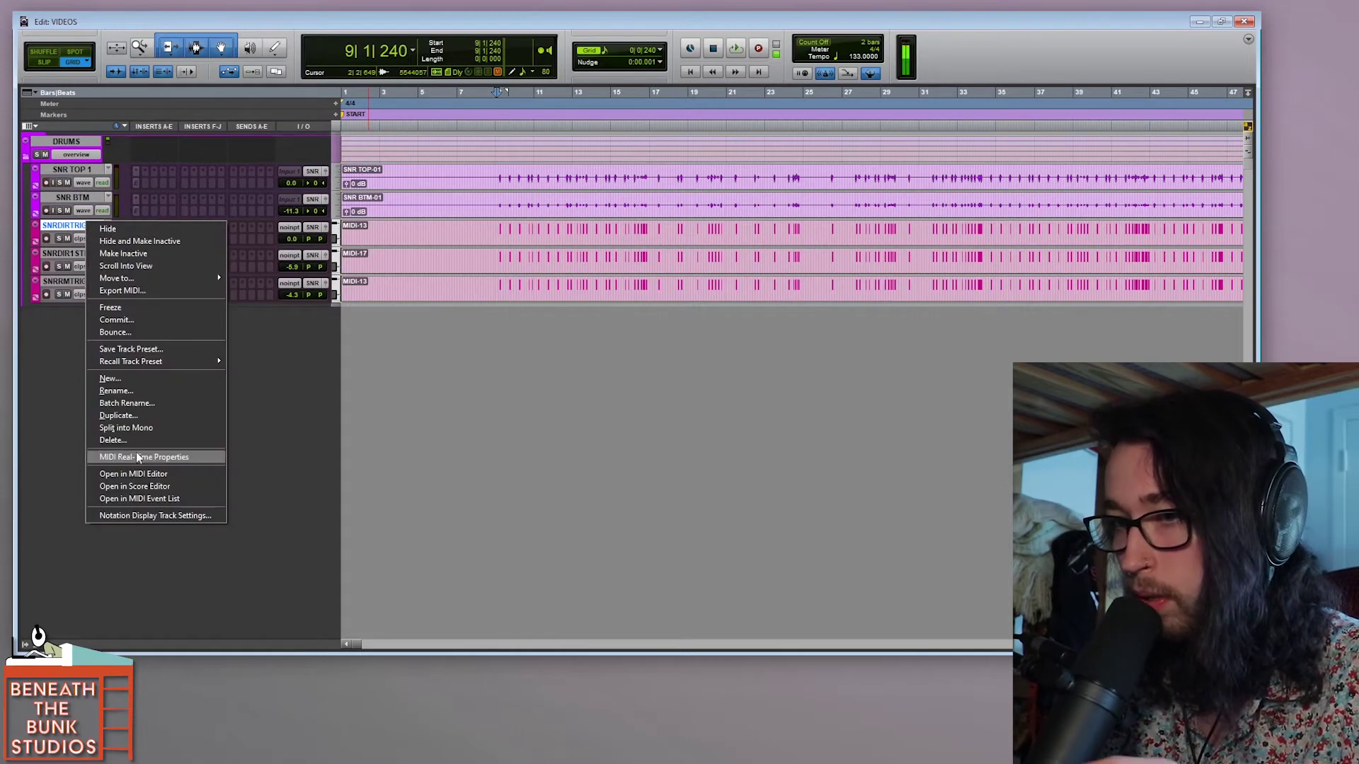
{"action": "left_click", "coordinate": [135, 441]}
{"action": "left_click", "coordinate": [731, 264]}
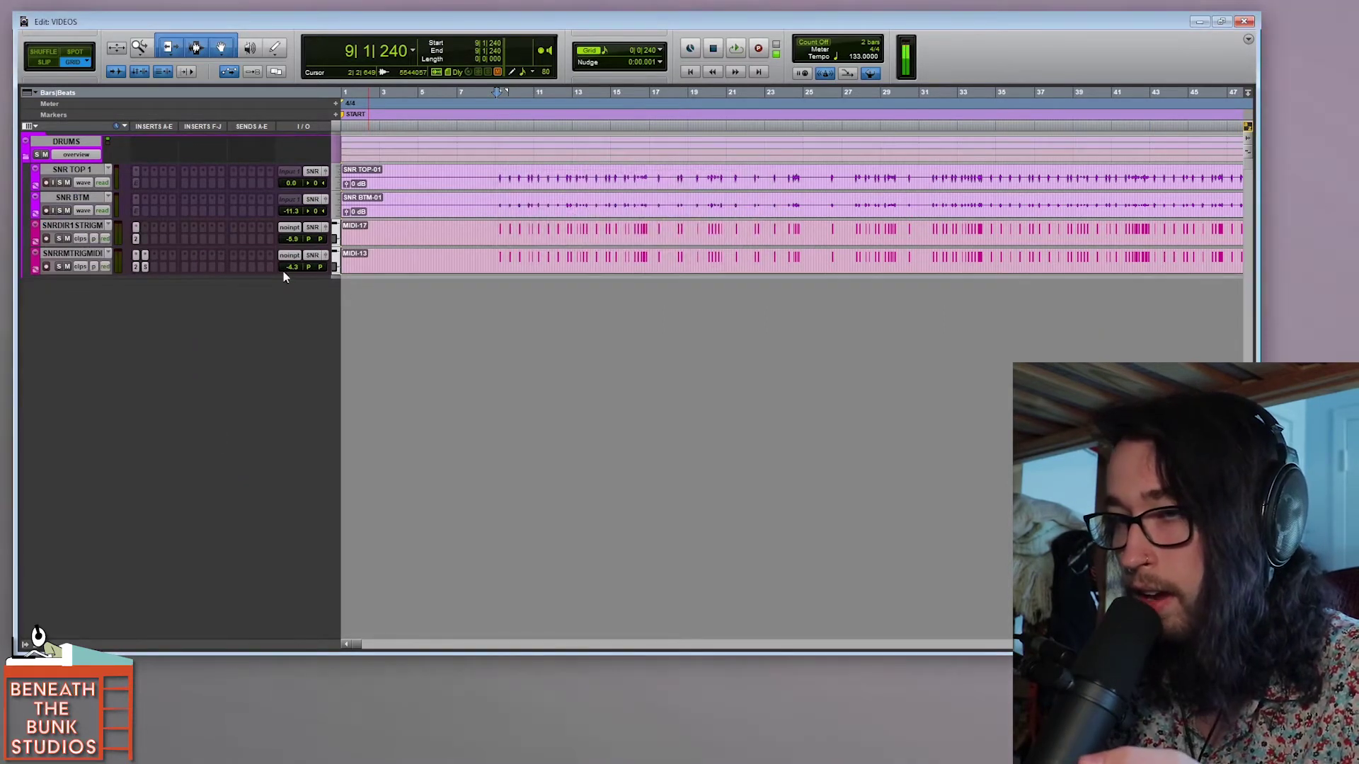
{"action": "left_click", "coordinate": [88, 225]}
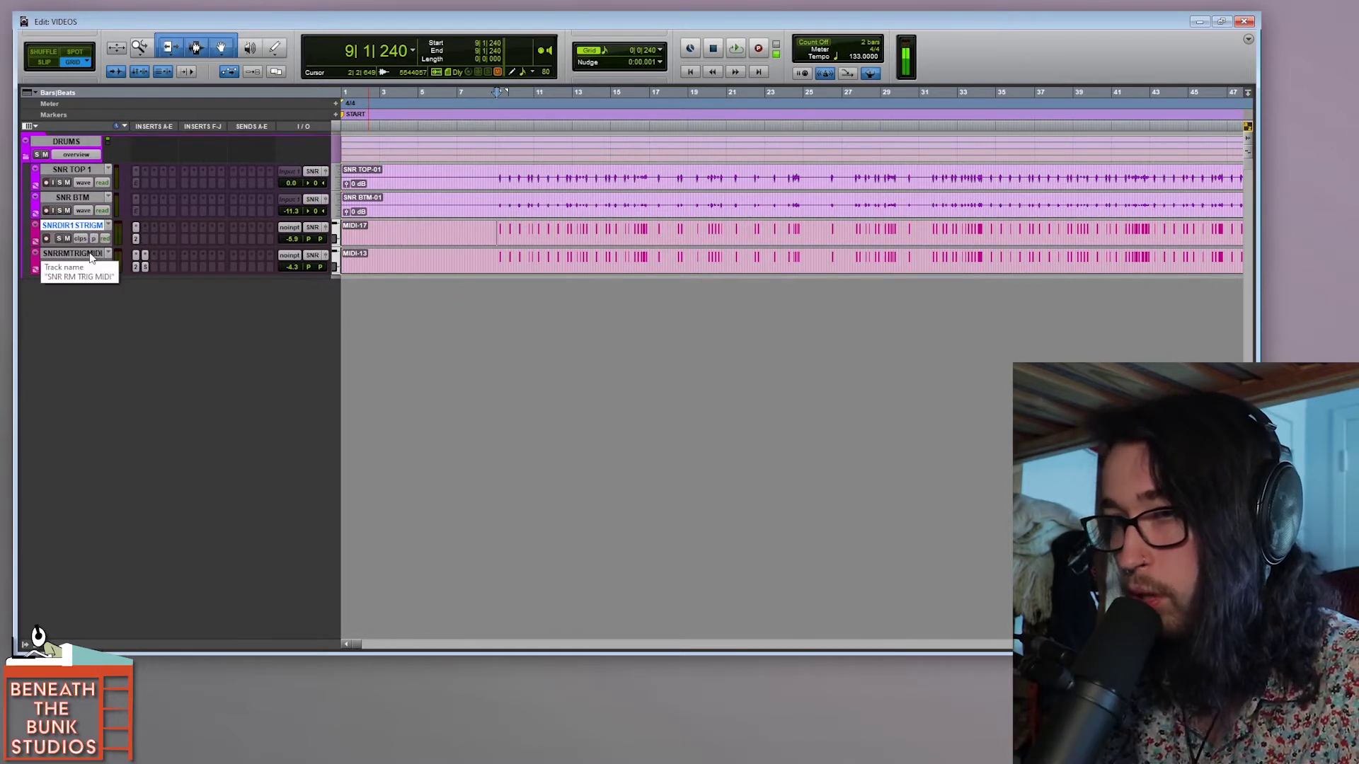
{"action": "left_click", "coordinate": [90, 254]}
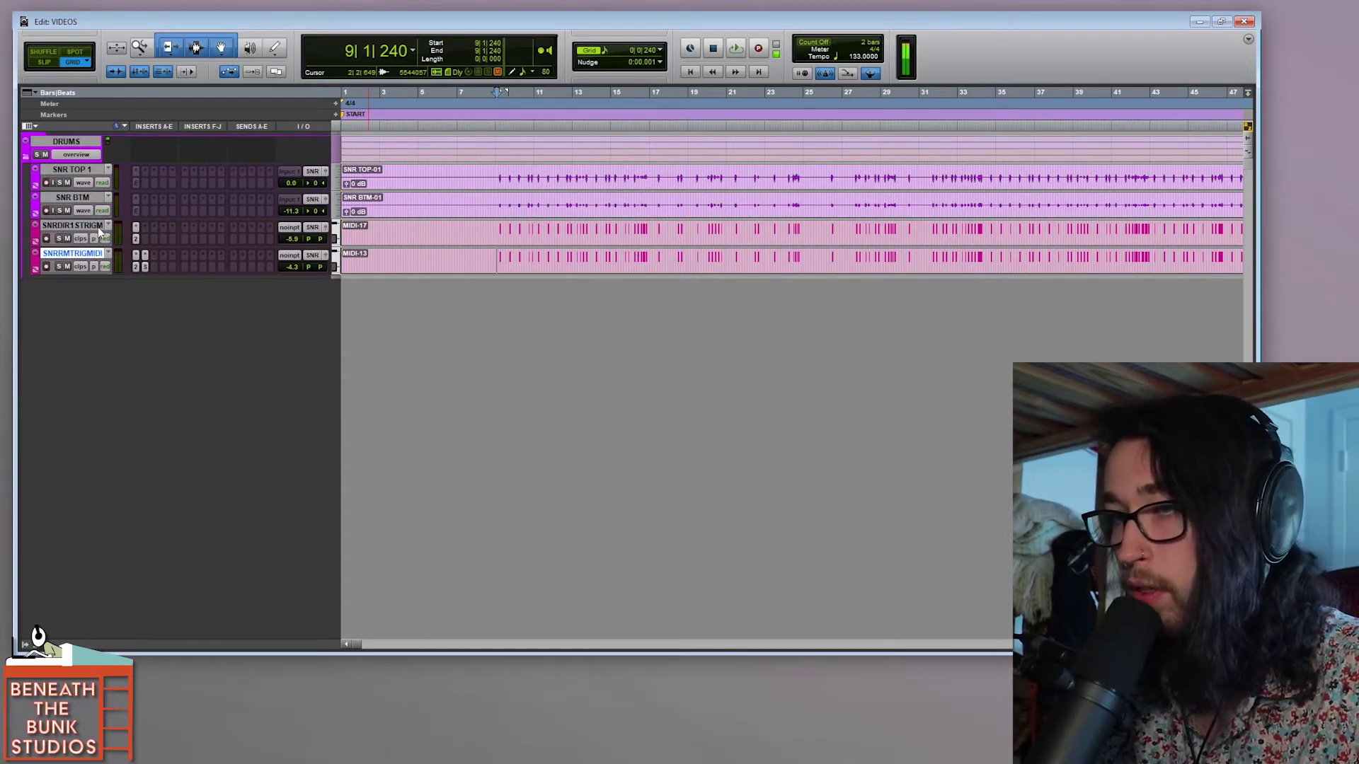
{"action": "left_click", "coordinate": [98, 226]}
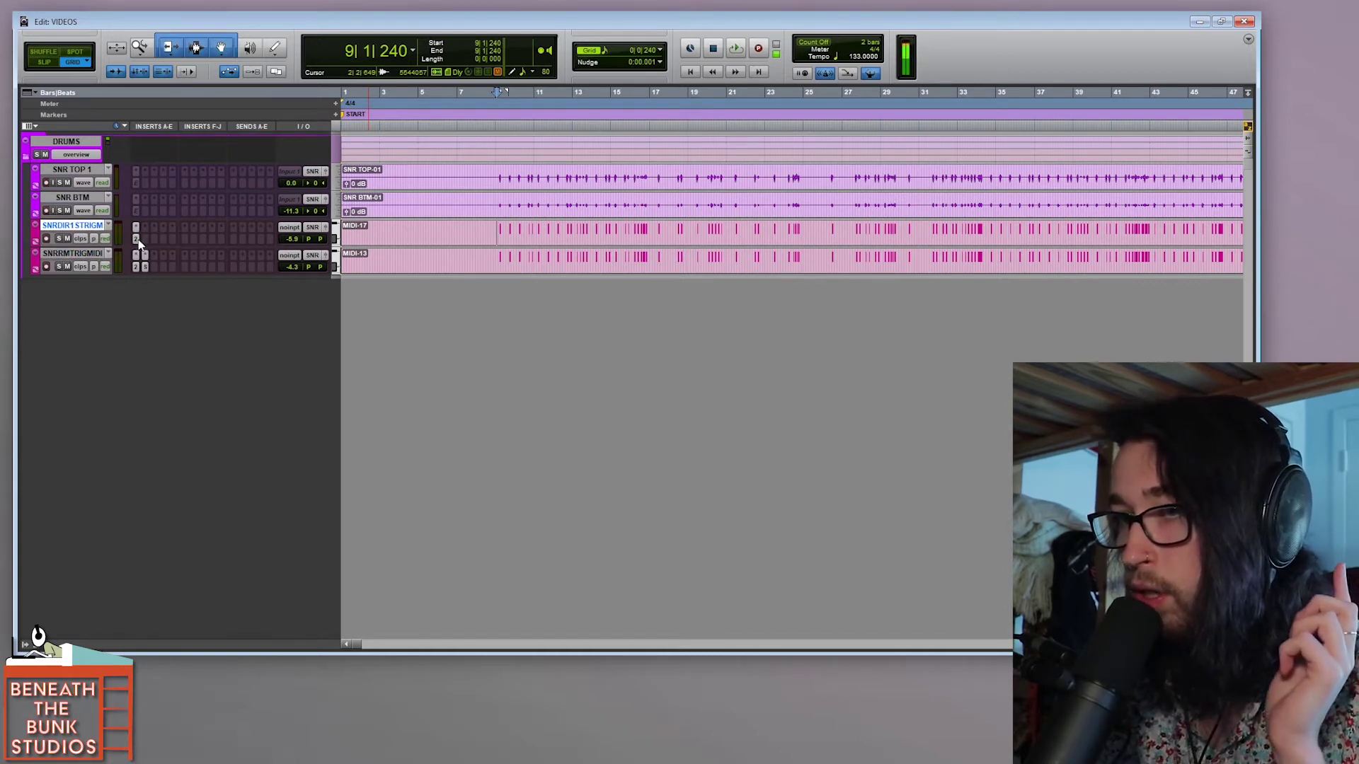
Enlarge the track height of all four snare tracks together, from SNR TOP 1 through the room trigger track.
{"action": "left_click", "coordinate": [91, 168]}
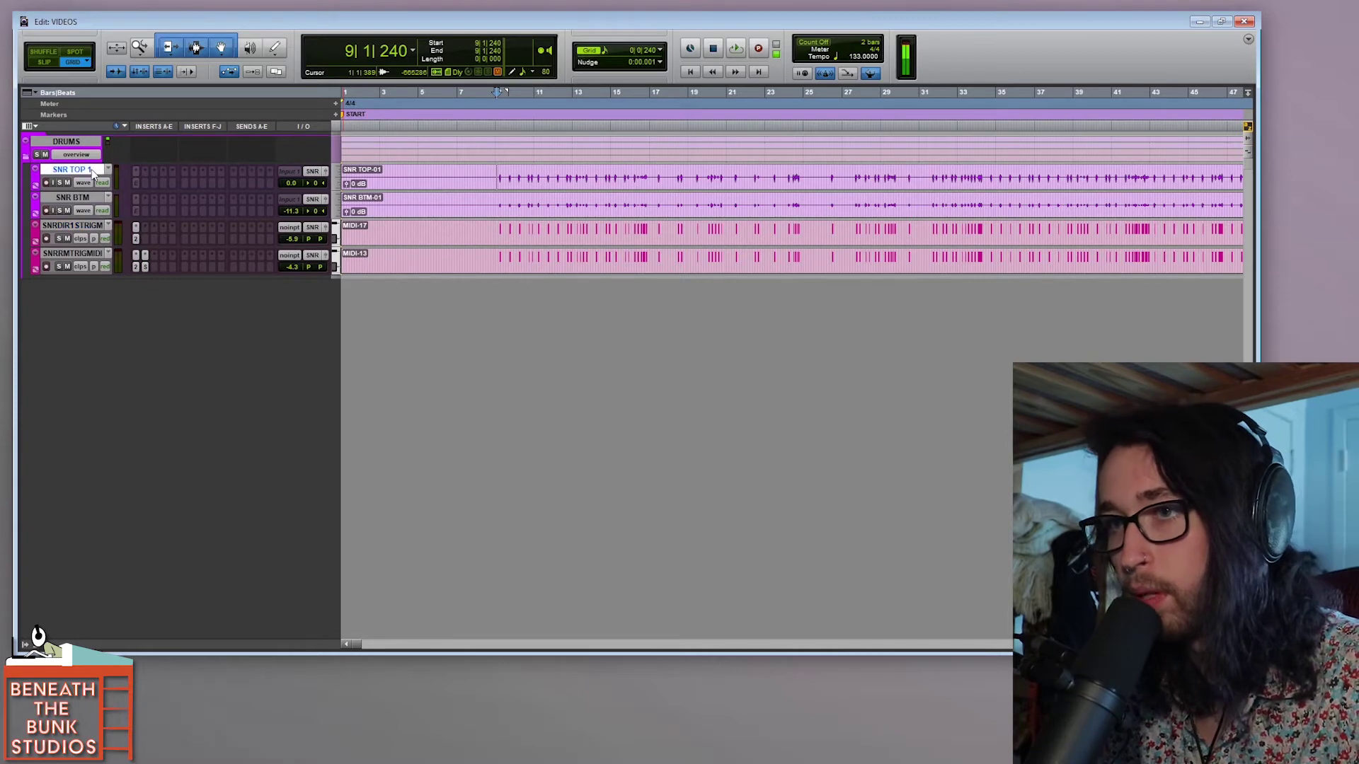
{"action": "left_click", "coordinate": [88, 254], "text": "shift"}
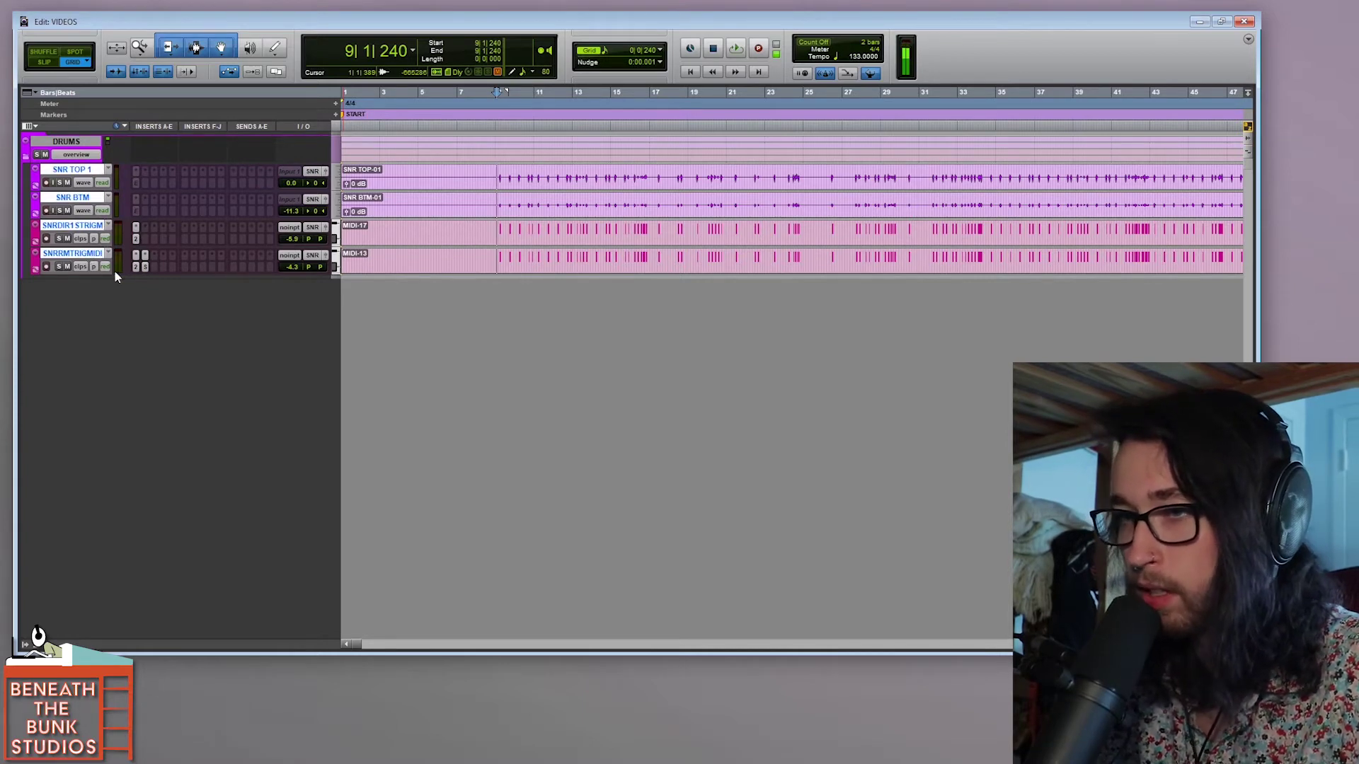
{"action": "left_click_drag", "start_coordinate": [116, 274], "coordinate": [114, 323]}
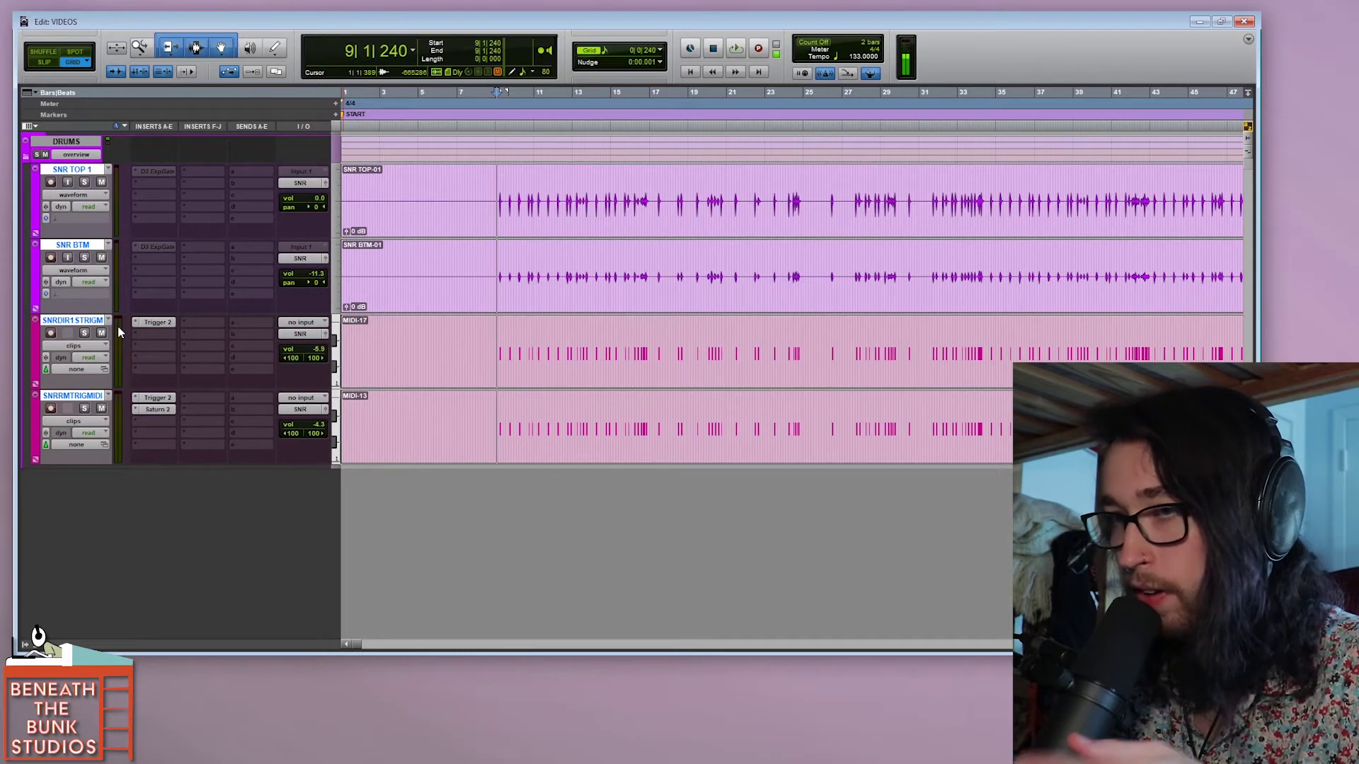
Solo SNR TOP 1 and SNR BTM and listen to the live snare microphones from bar 9.
{"action": "left_click", "coordinate": [90, 171]}
{"action": "left_click", "coordinate": [84, 182]}
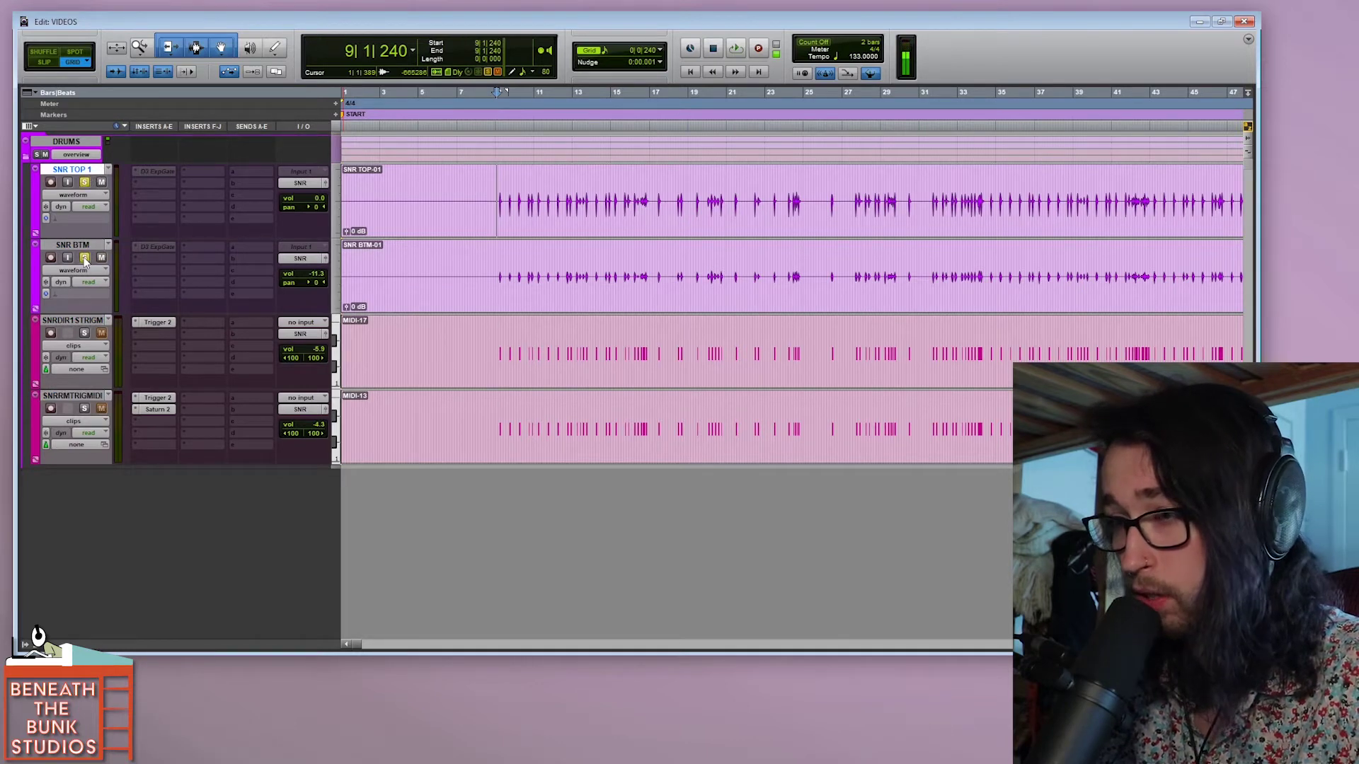
{"action": "key", "text": "space"}
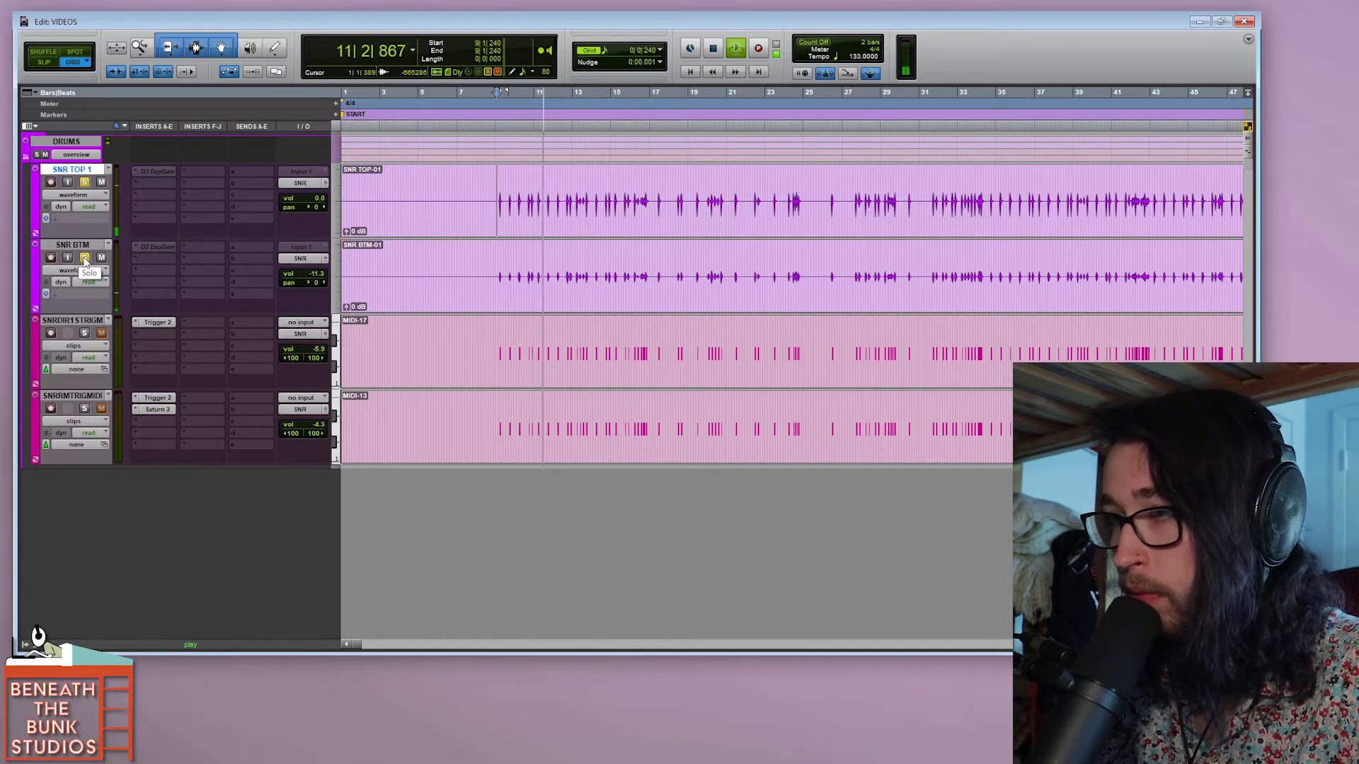
{"action": "key", "text": "space"}
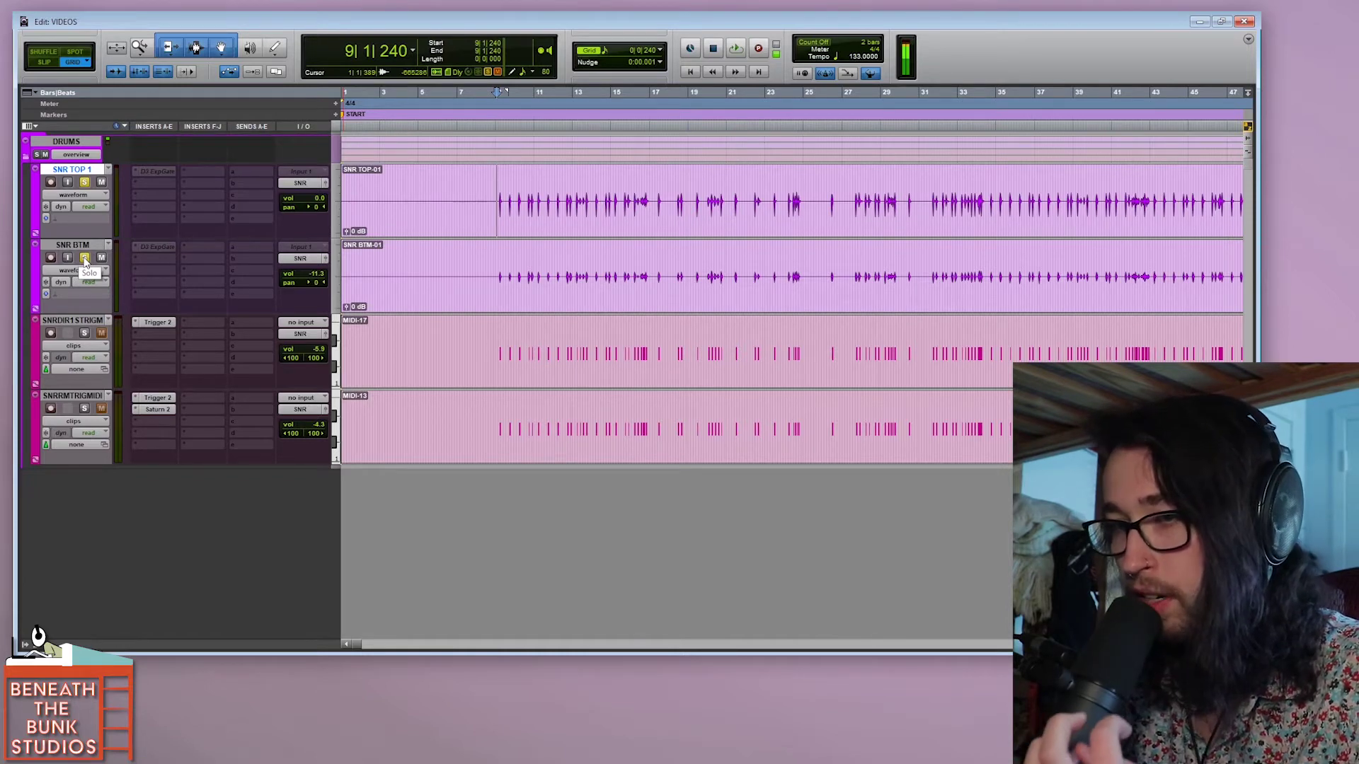
Solo only the remaining direct snare trigger track and listen to its sample.
{"action": "left_click", "coordinate": [85, 333], "text": "alt"}
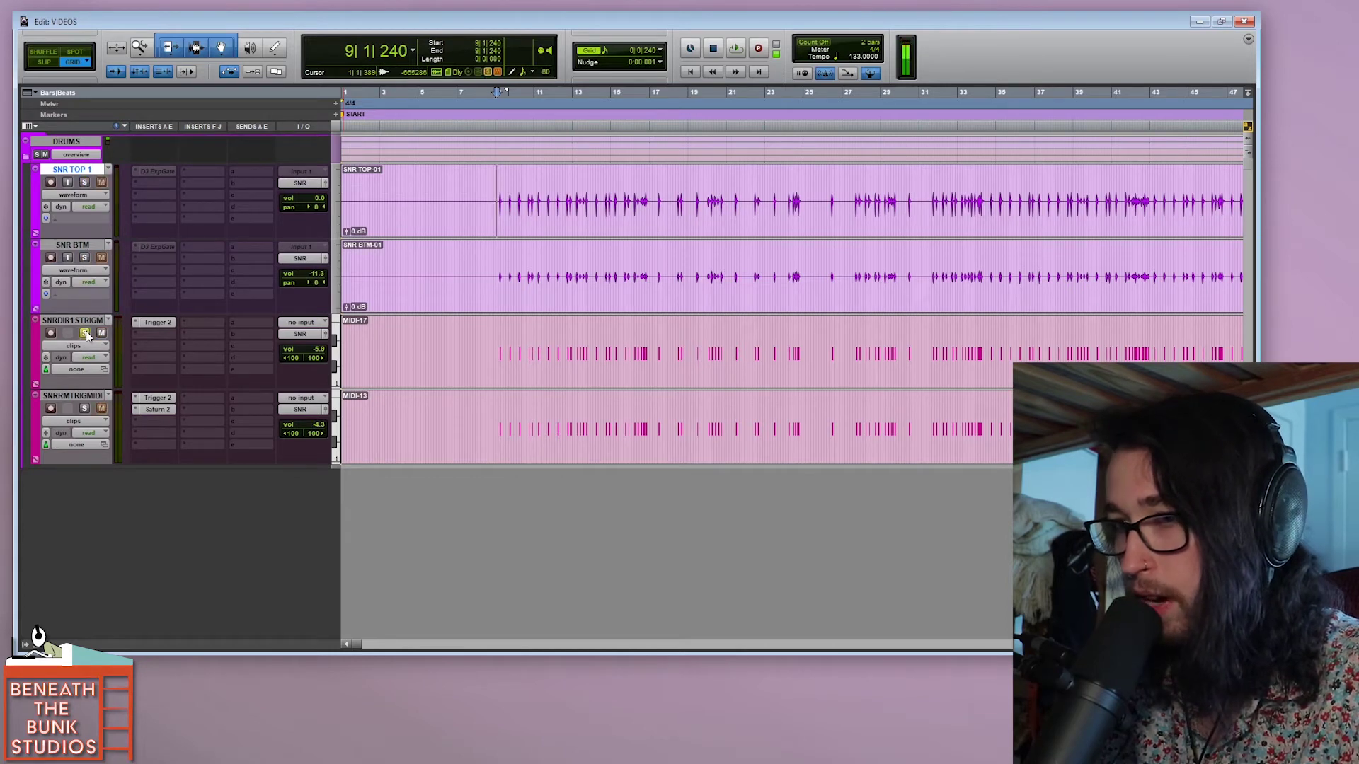
{"action": "left_click", "coordinate": [86, 334]}
{"action": "key", "text": "space"}
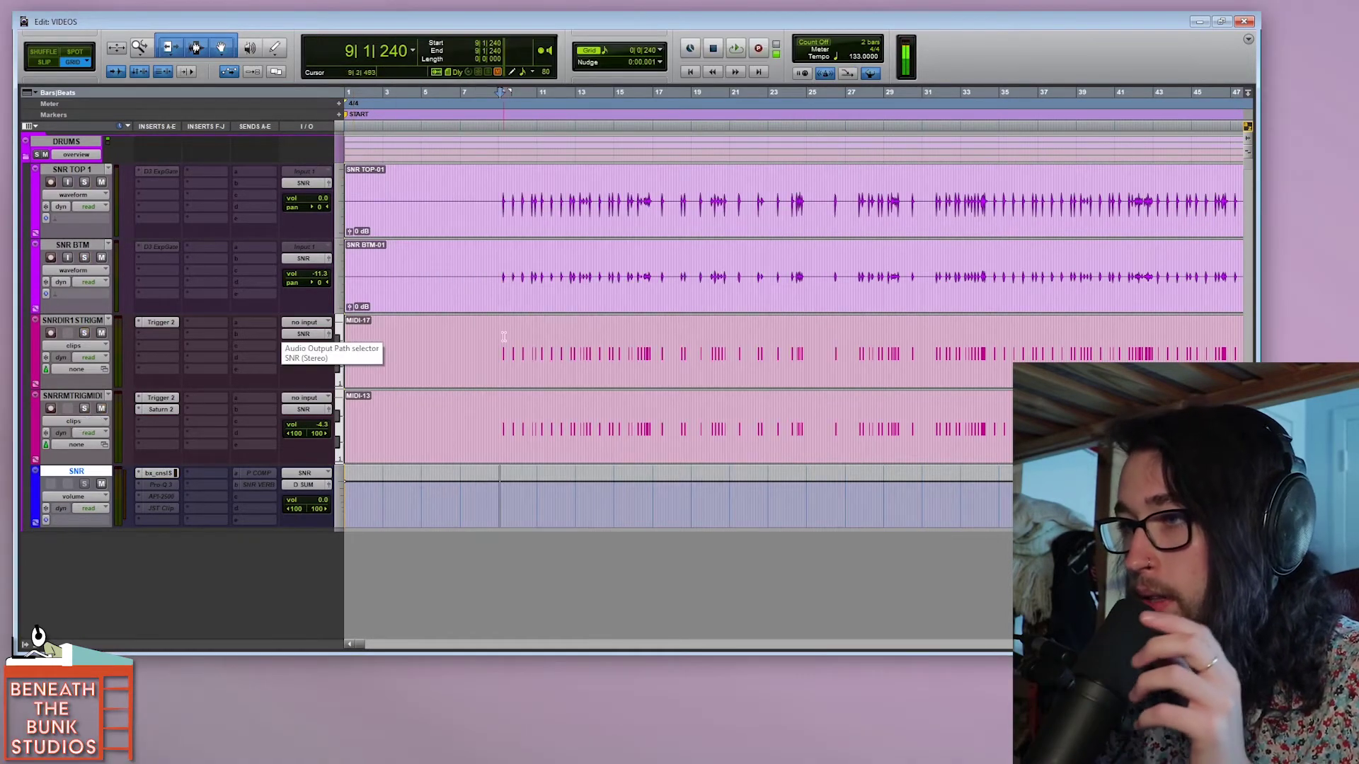
Place the edit cursor at the start of bar 9 on the SNR BTM track.
{"action": "left_click_drag", "start_coordinate": [500, 348], "coordinate": [751, 345]}
{"action": "left_click_drag", "start_coordinate": [497, 193], "coordinate": [839, 272]}
{"action": "left_click", "coordinate": [499, 253]}
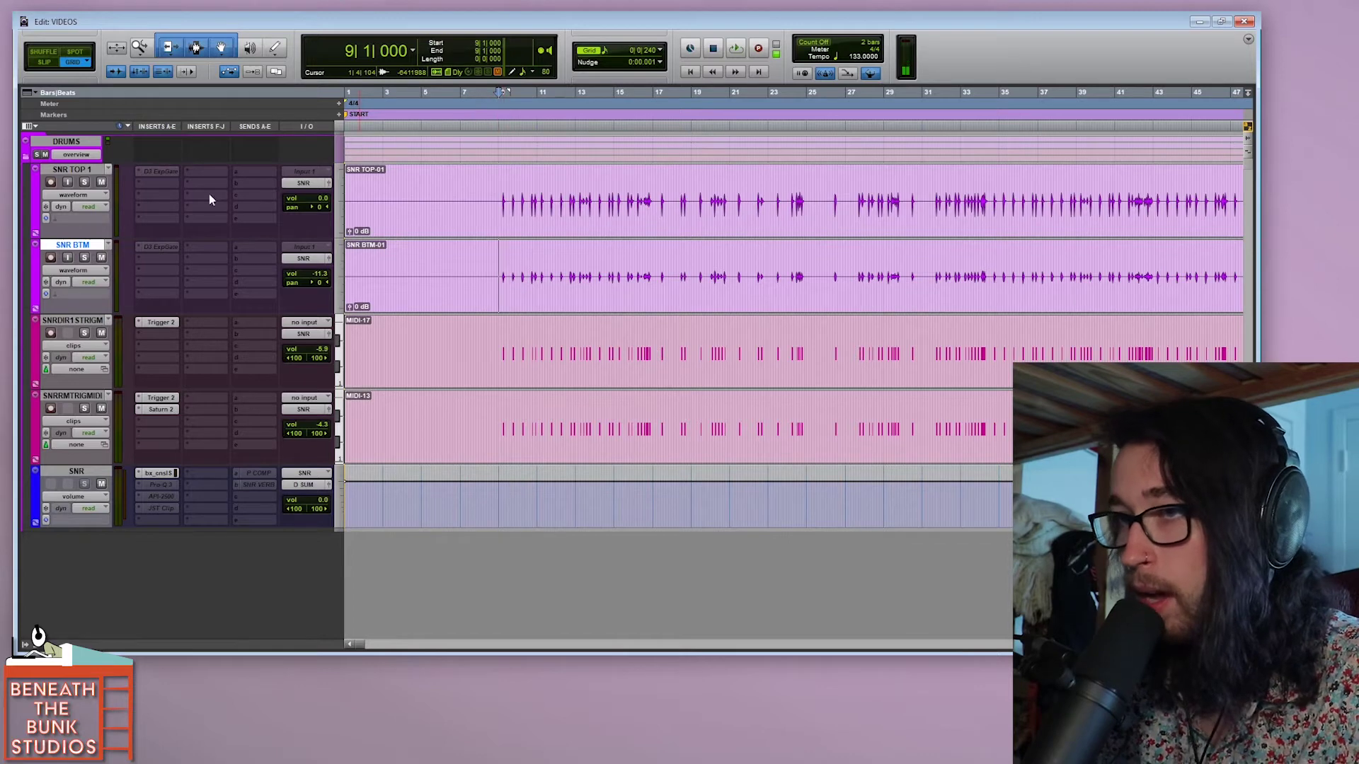
Insert the mono FabFilter Pro-Q 3 on SNR TOP 1 below the existing insert and reposition its window.
{"action": "left_click", "coordinate": [172, 186]}
{"action": "type", "text": "FABFILTER"}
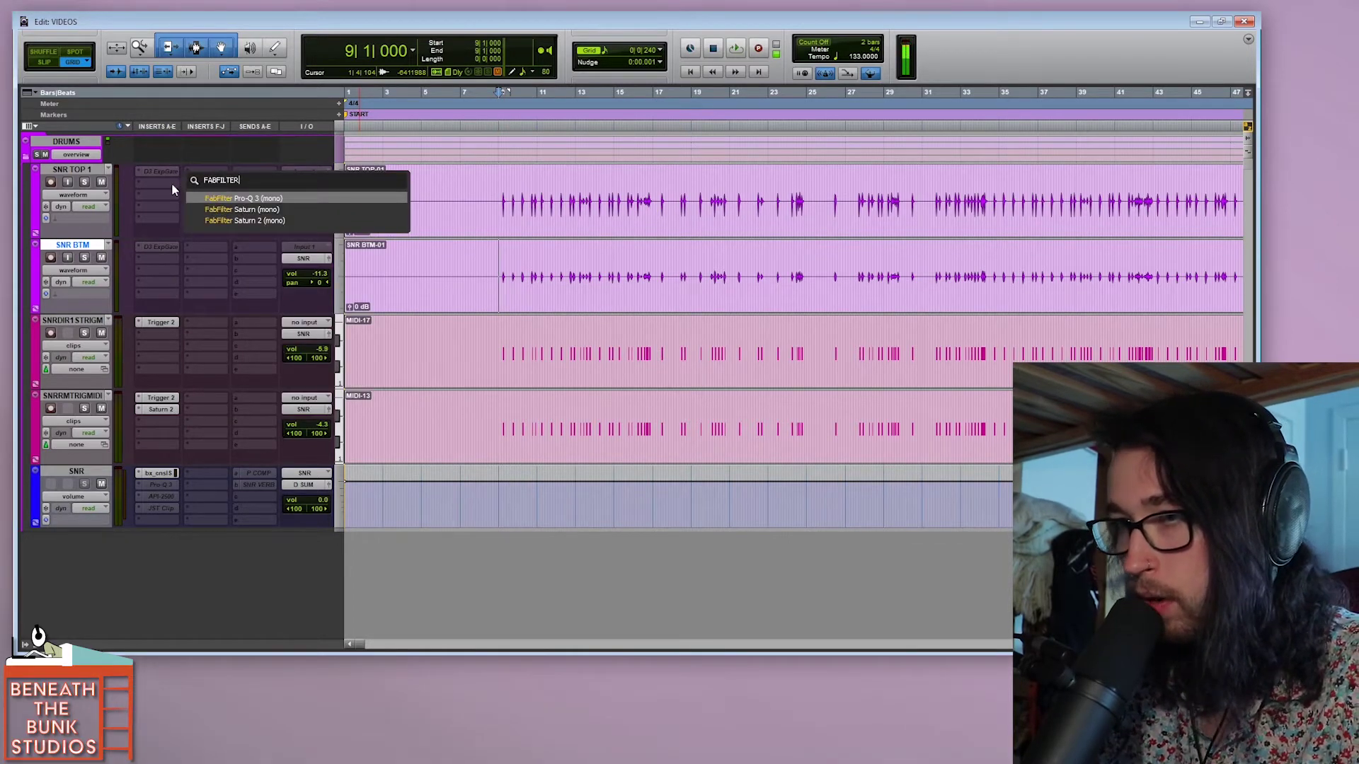
{"action": "key", "text": "Return"}
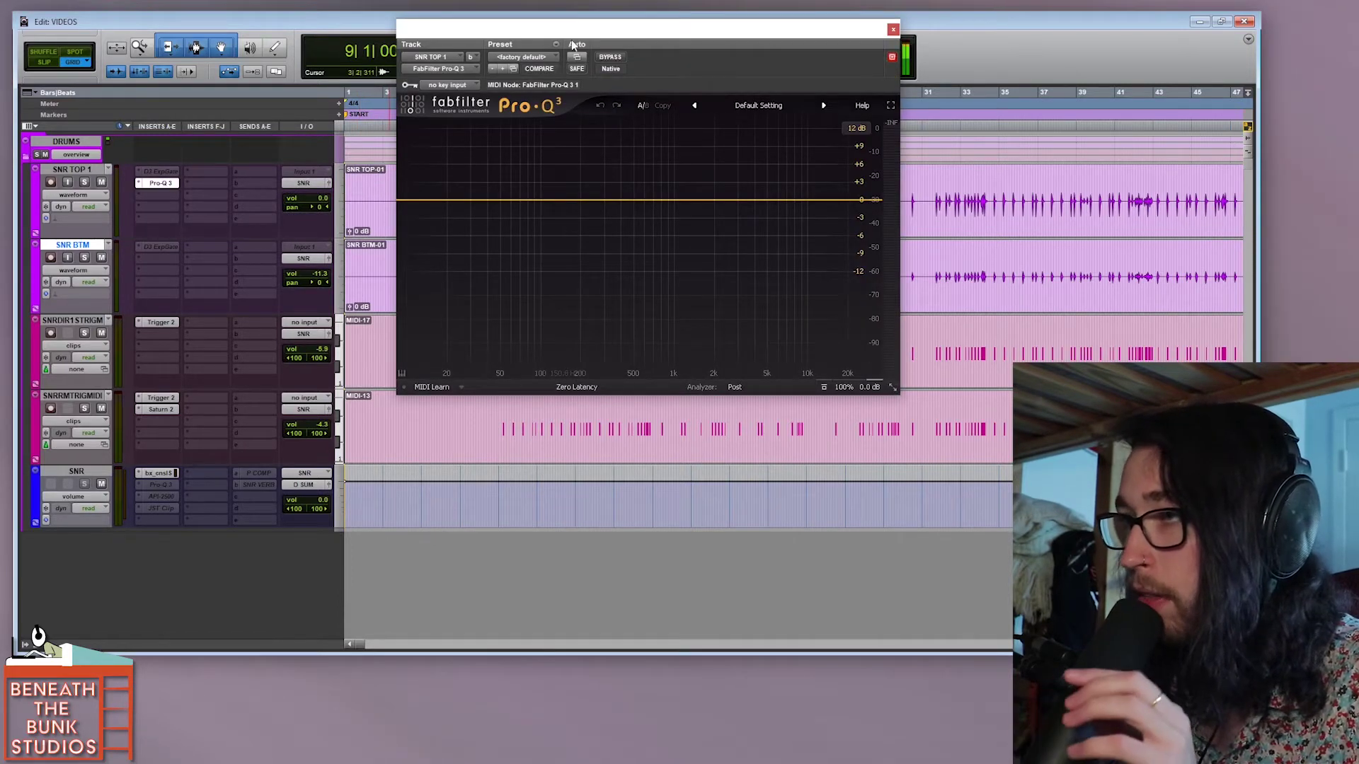
{"action": "left_click_drag", "start_coordinate": [610, 32], "coordinate": [697, 147]}
Play the live snare and boost its fundamental with a narrow bell at about 216 Hz, +15.85 dB, Q 10.85, then close the equalizer.
{"action": "key", "text": "space"}
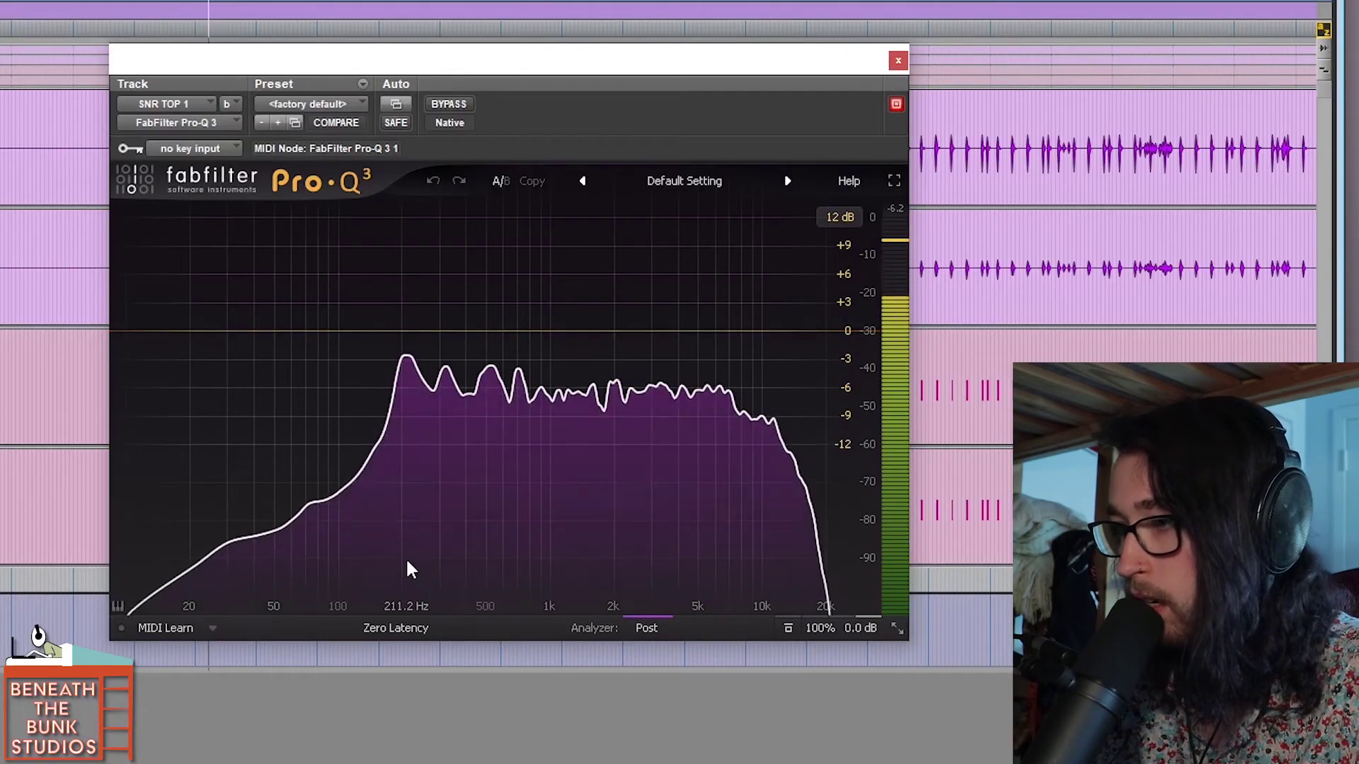
{"action": "mouse_move", "coordinate": [407, 562]}
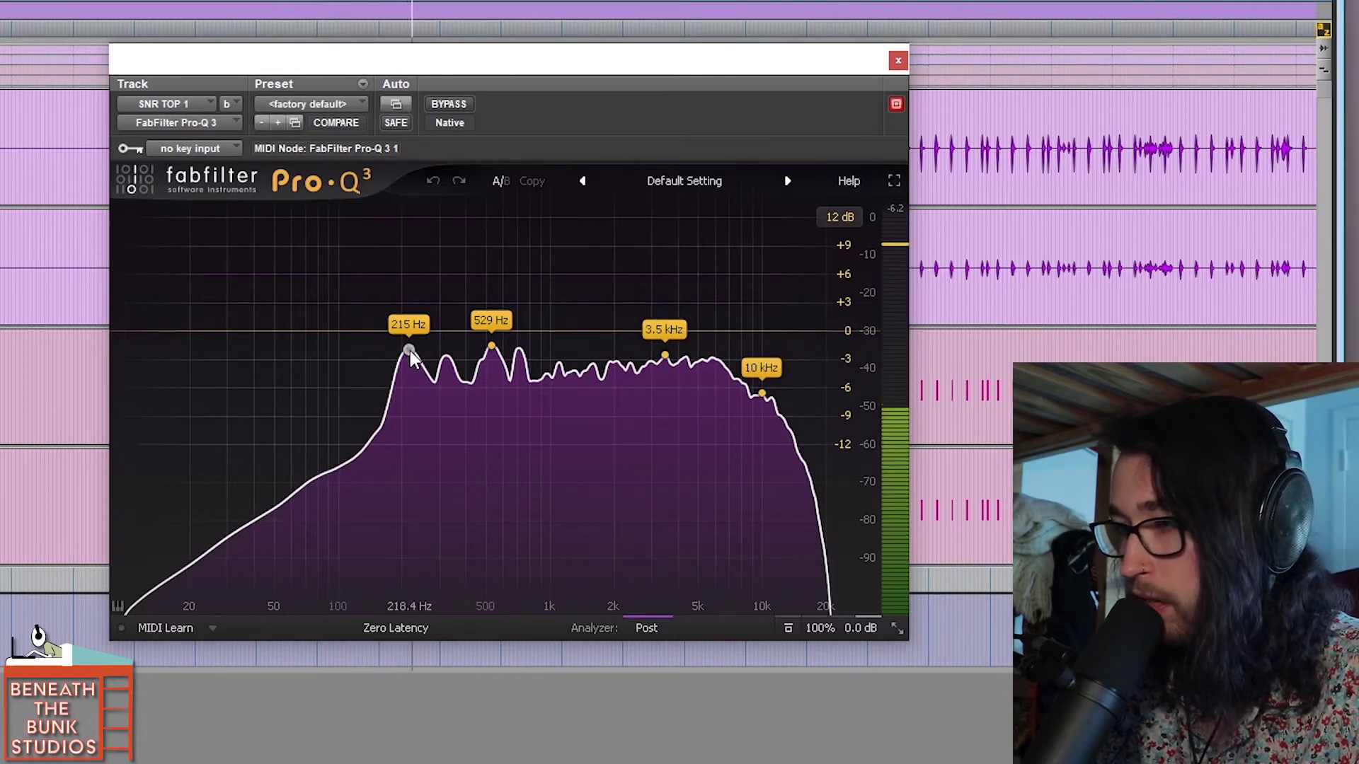
{"action": "left_click_drag", "start_coordinate": [412, 351], "coordinate": [410, 234]}
{"action": "mouse_move", "coordinate": [492, 551]}
{"action": "left_click_drag", "start_coordinate": [492, 550], "coordinate": [487, 500]}
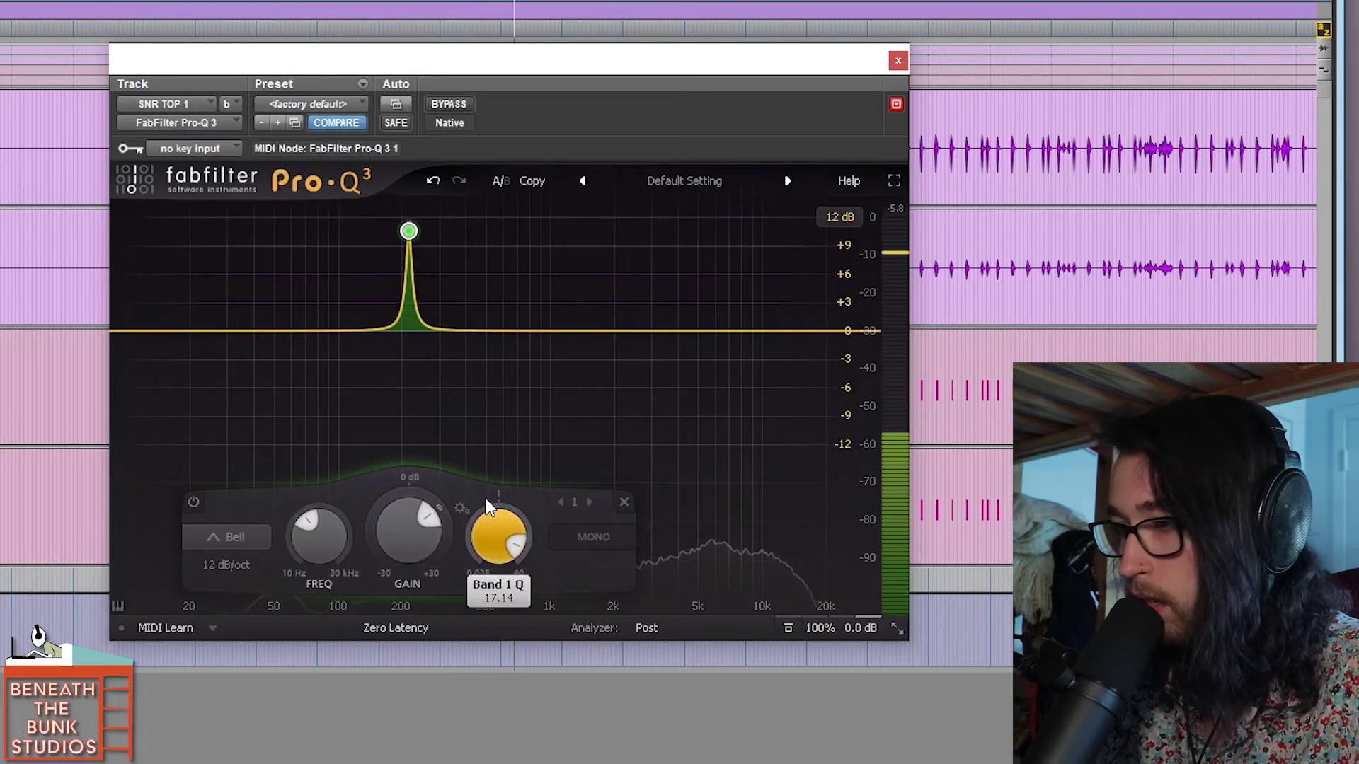
{"action": "left_click_drag", "start_coordinate": [404, 528], "coordinate": [402, 524]}
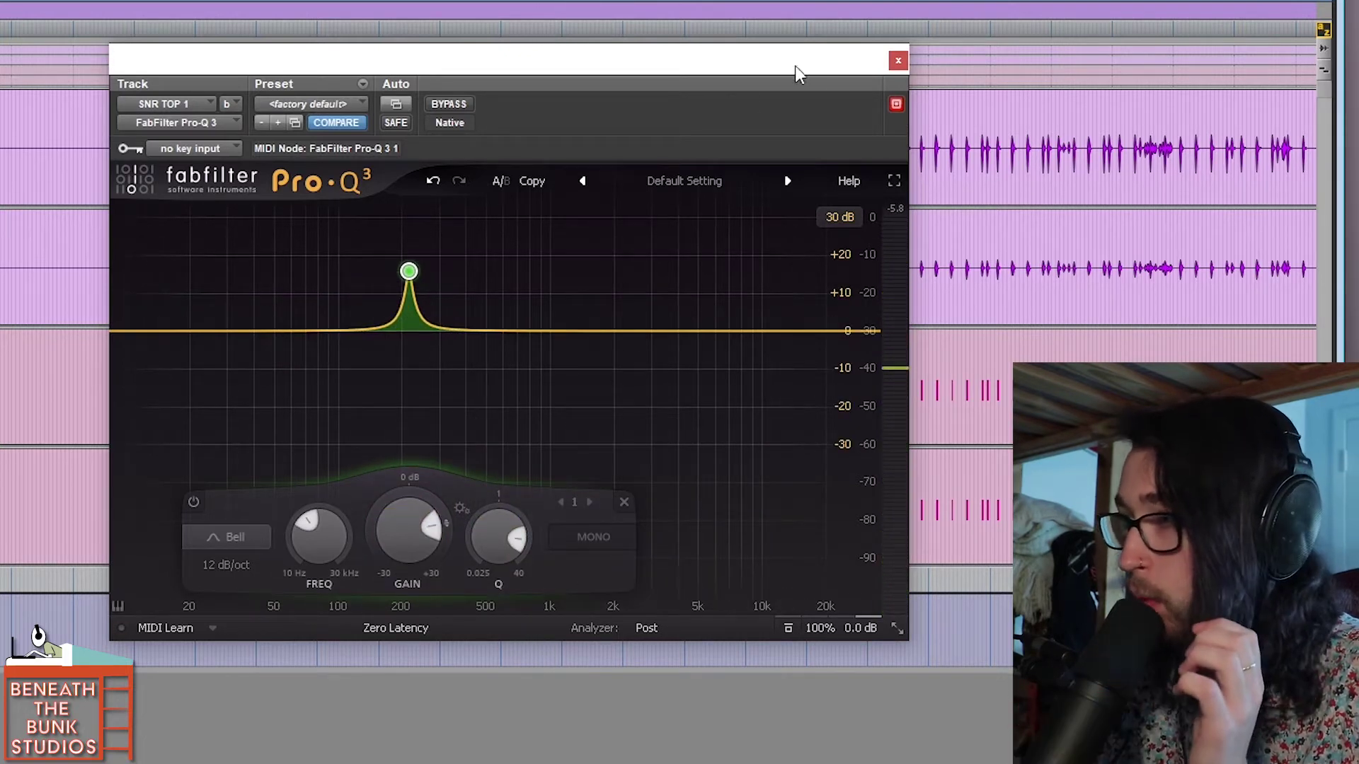
{"action": "left_click", "coordinate": [897, 60]}
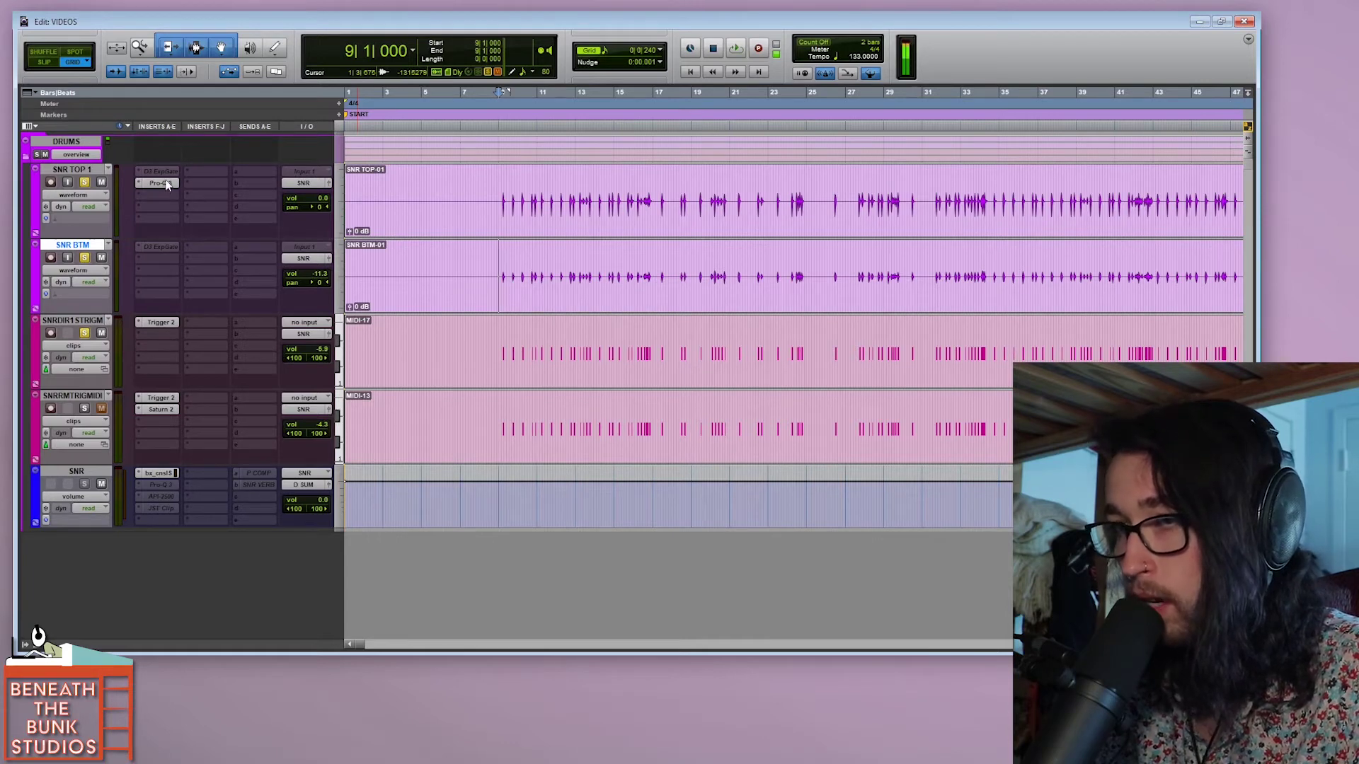
Copy the Pro-Q 3 from SNR TOP 1 to the direct snare trigger track and open the copy during playback.
{"action": "left_click_drag", "start_coordinate": [163, 183], "coordinate": [165, 334]}
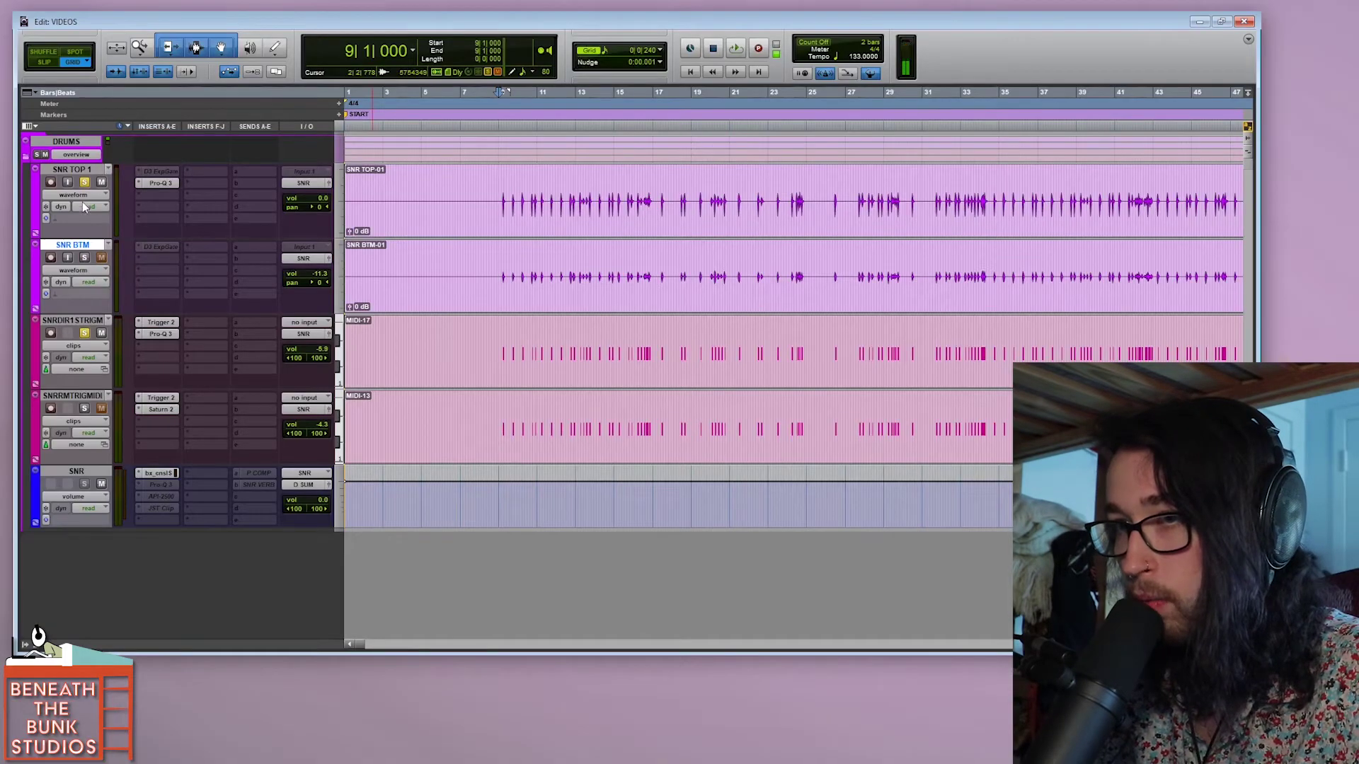
{"action": "key", "text": "space"}
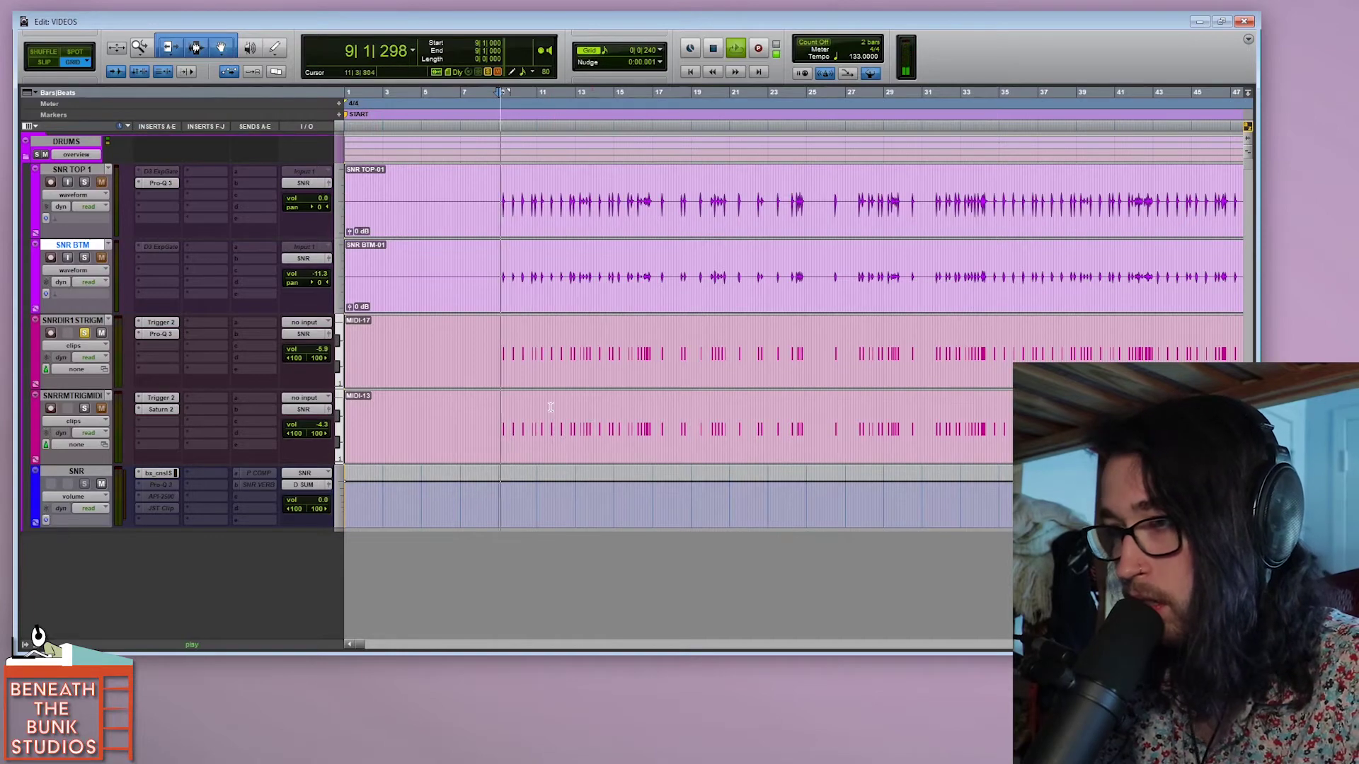
{"action": "left_click", "coordinate": [168, 333]}
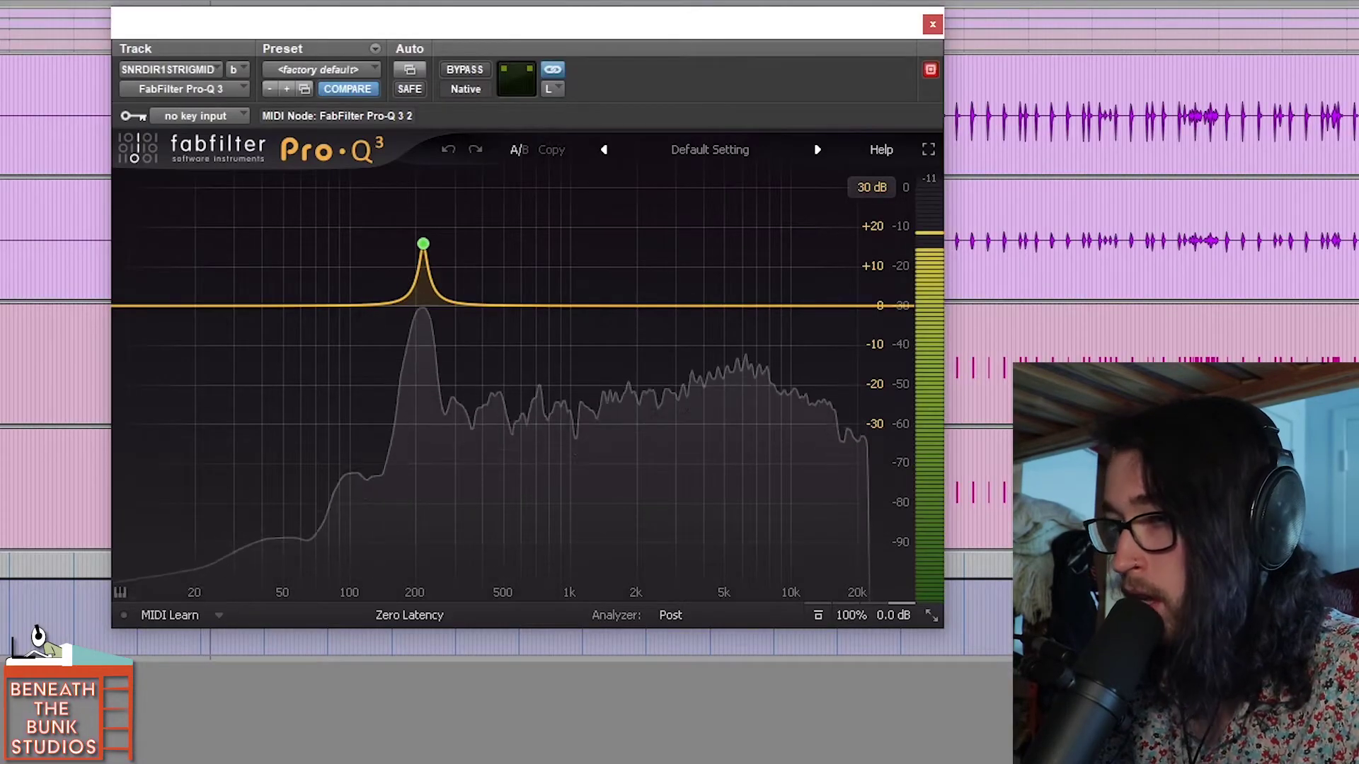
Disable the copied 215.95 Hz band and add a boost on the trigger sample's spectrum peak at about 206 Hz.
{"action": "mouse_move", "coordinate": [424, 249]}
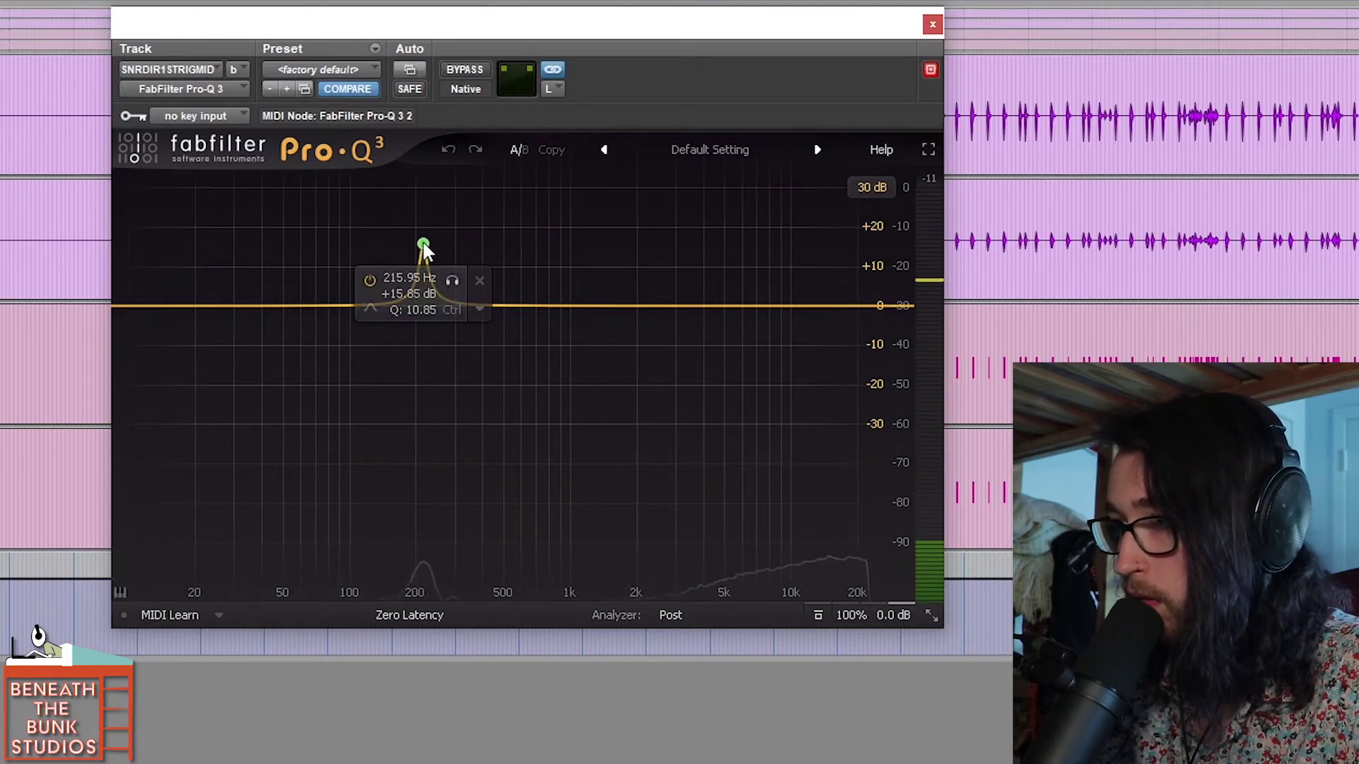
{"action": "left_click", "coordinate": [423, 246]}
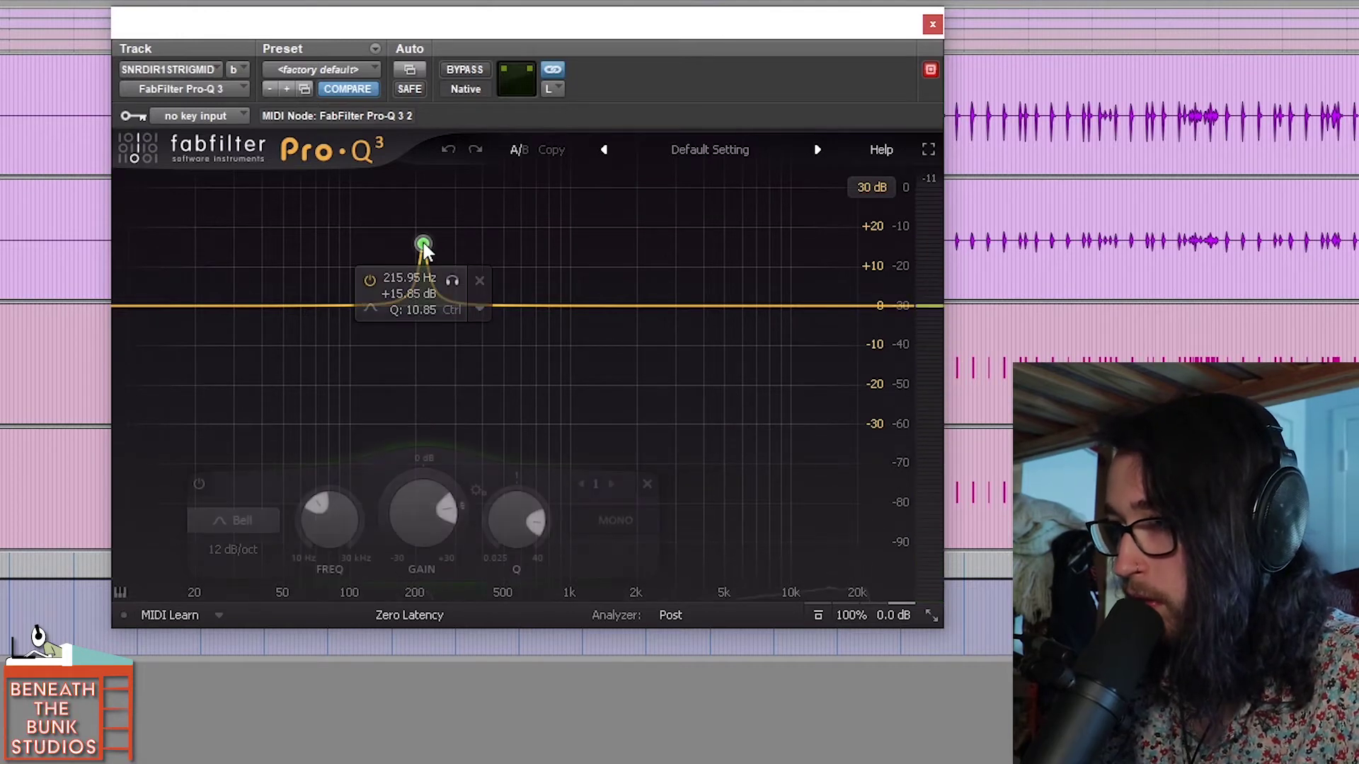
{"action": "left_click", "coordinate": [369, 281]}
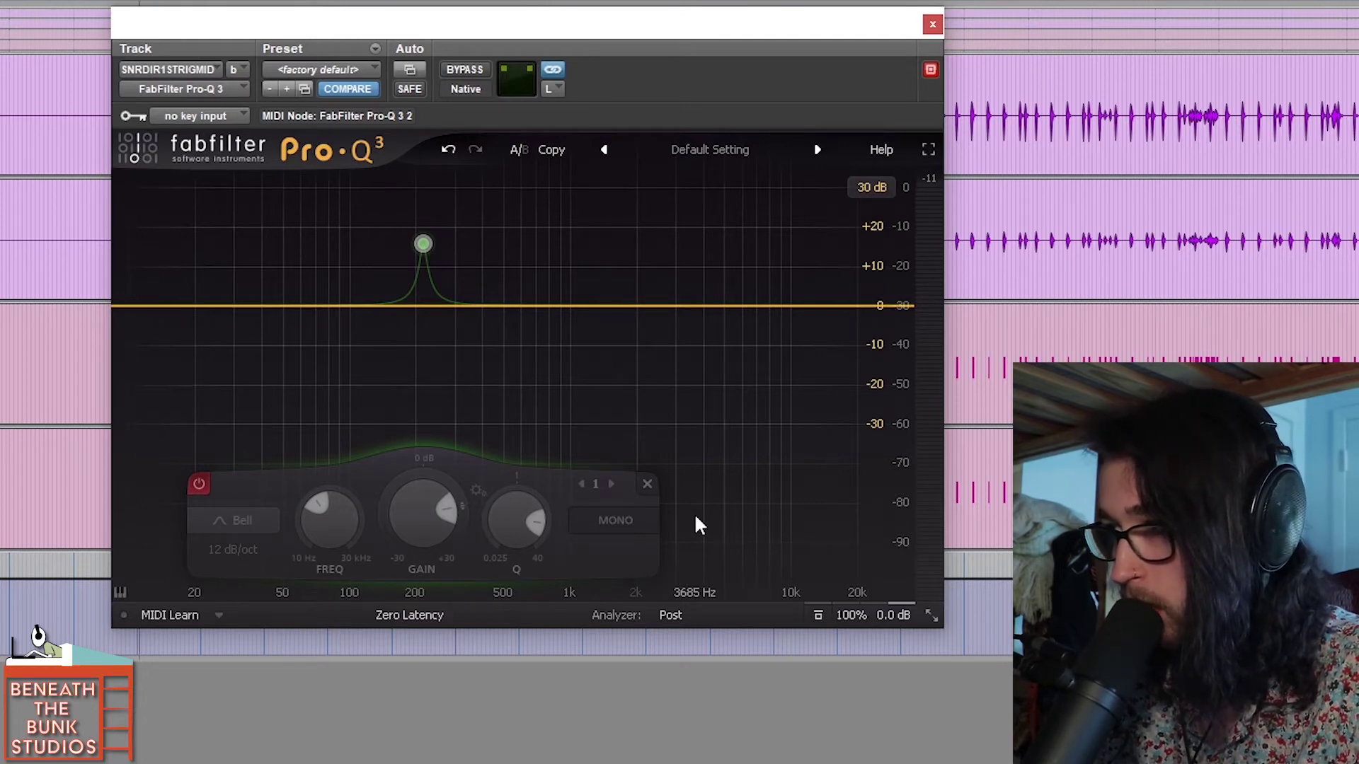
{"action": "key", "text": "space"}
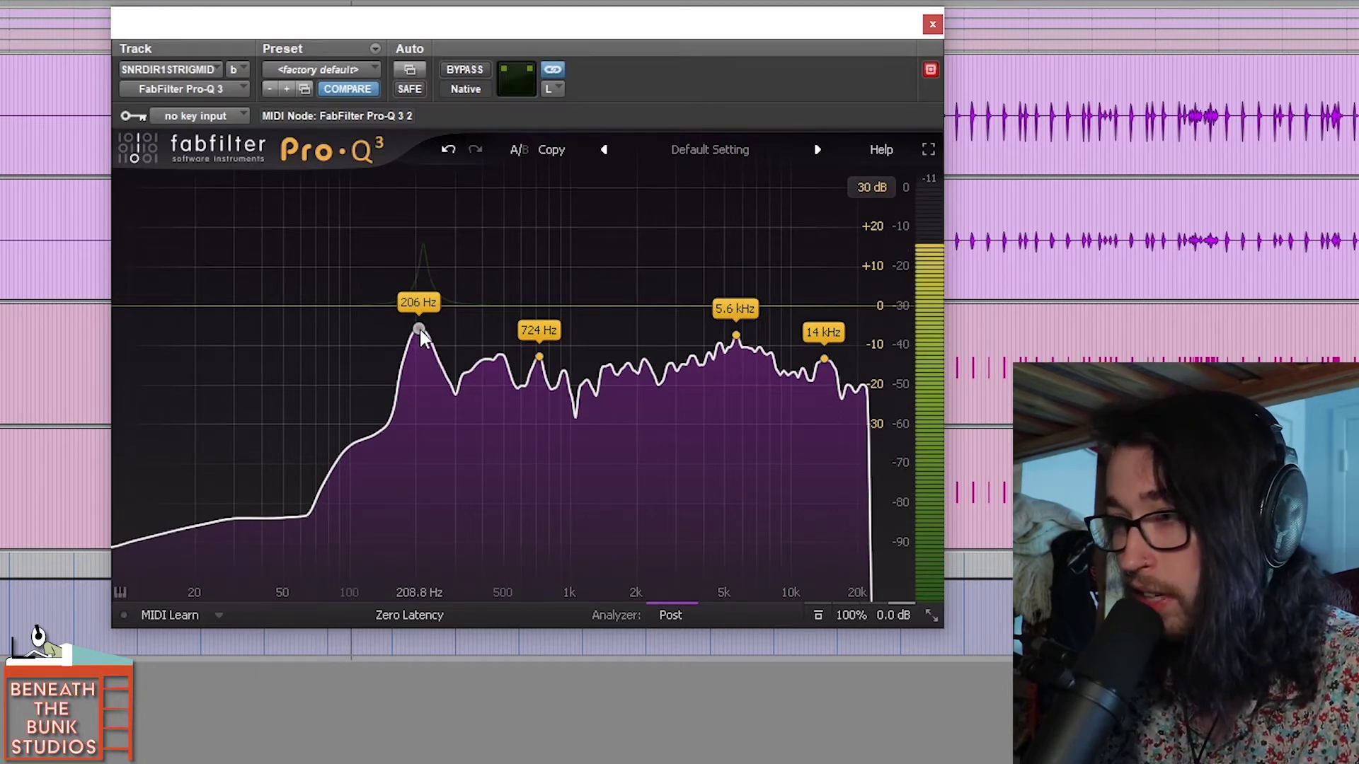
{"action": "left_click_drag", "start_coordinate": [420, 332], "coordinate": [419, 221]}
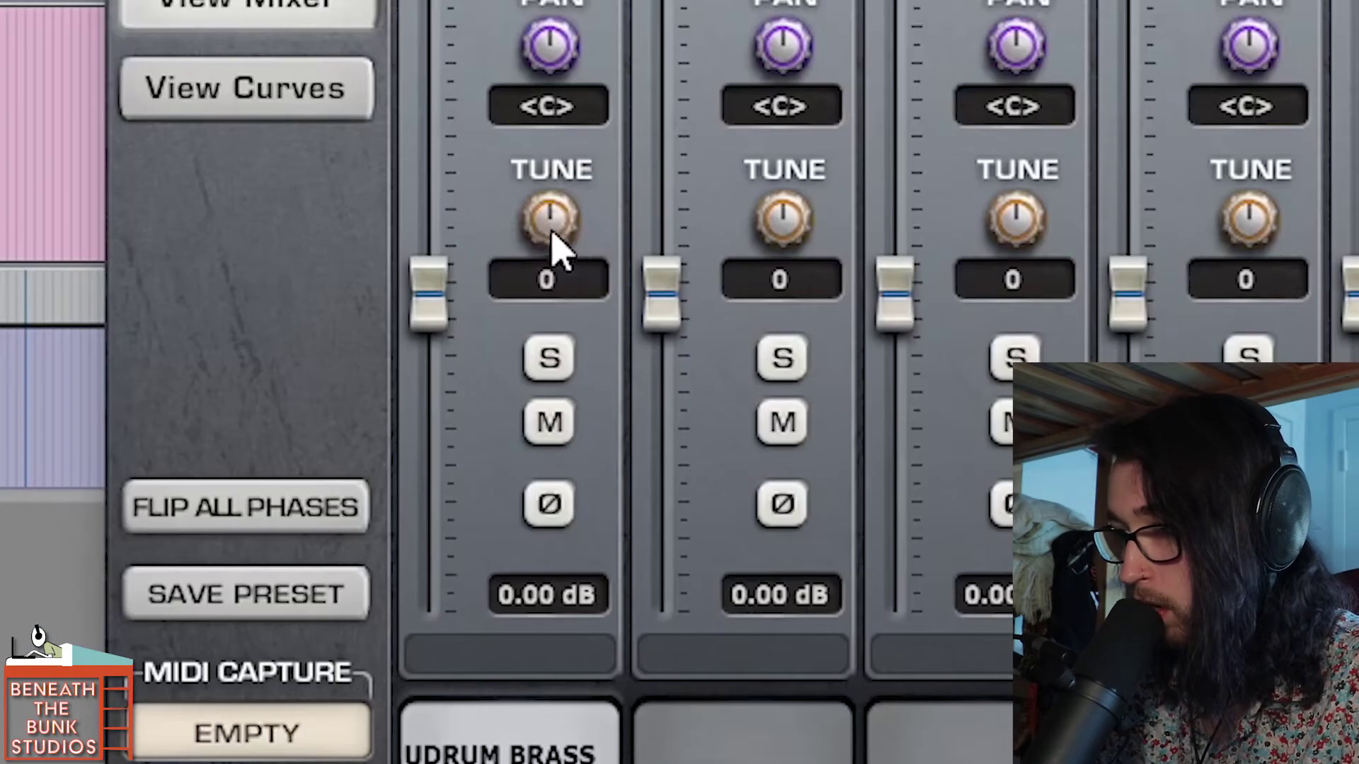
Tune the UDRUM BRASS sample on the direct snare trigger up to 8 and solo the room trigger alongside the other snare tracks.
{"action": "left_click_drag", "start_coordinate": [562, 220], "coordinate": [564, 199]}
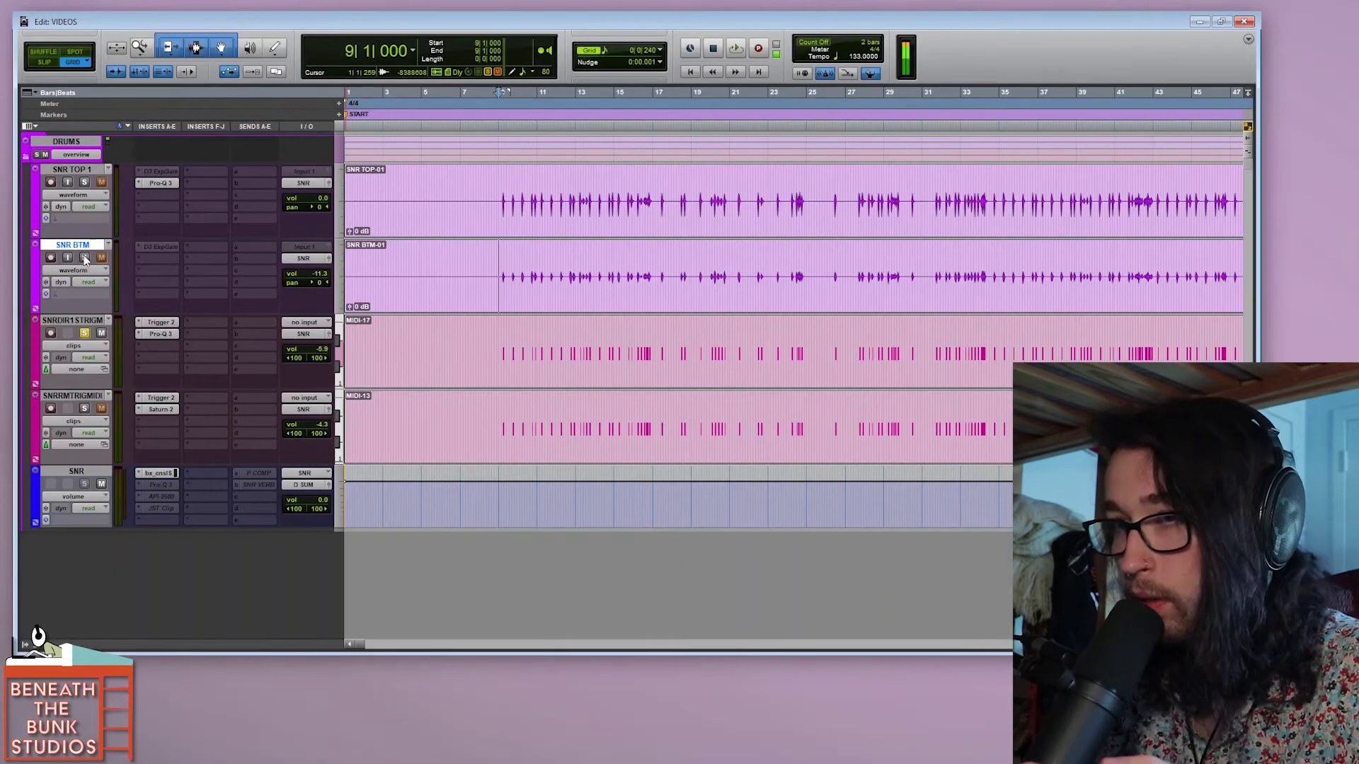
{"action": "left_click", "coordinate": [85, 411]}
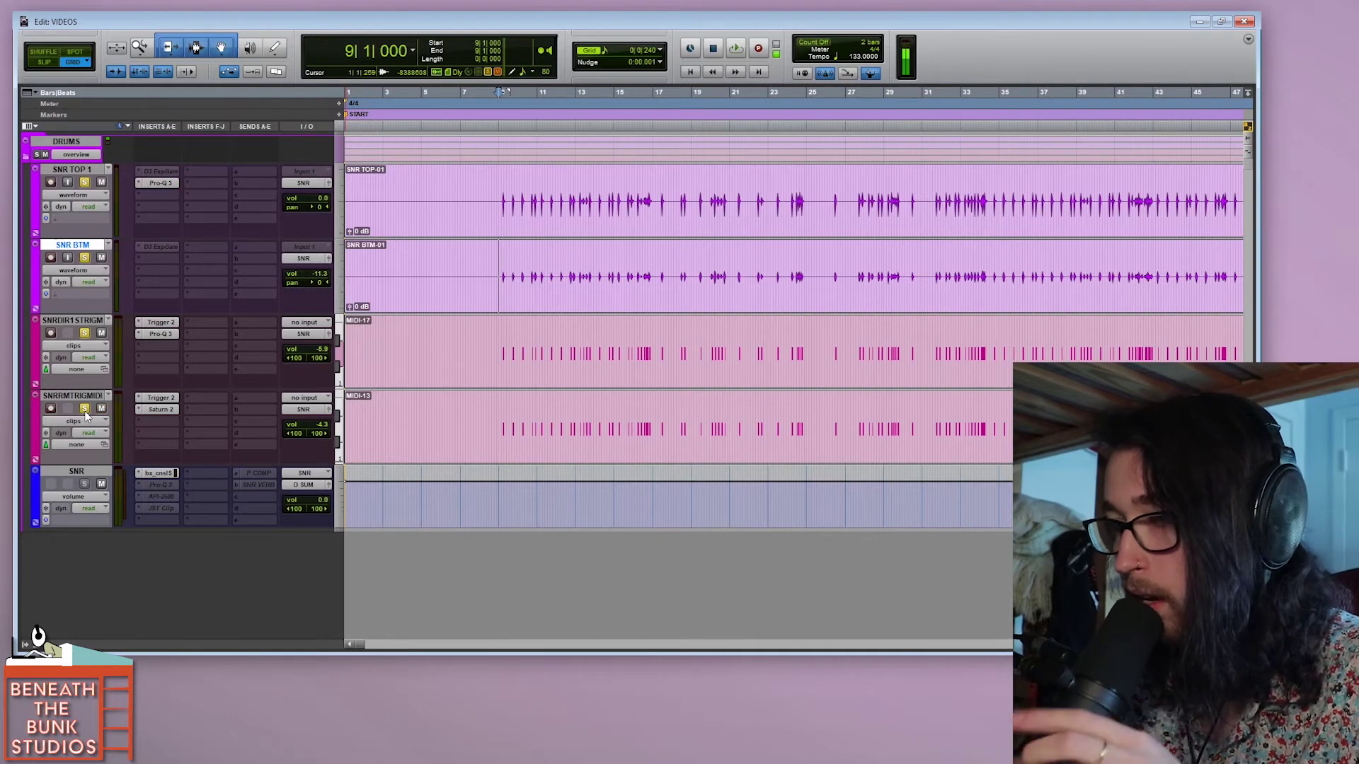
Bypass Pro-Q 3 on both the direct snare trigger and SNR TOP 1, then close the equalizer.
{"action": "left_click", "coordinate": [160, 334]}
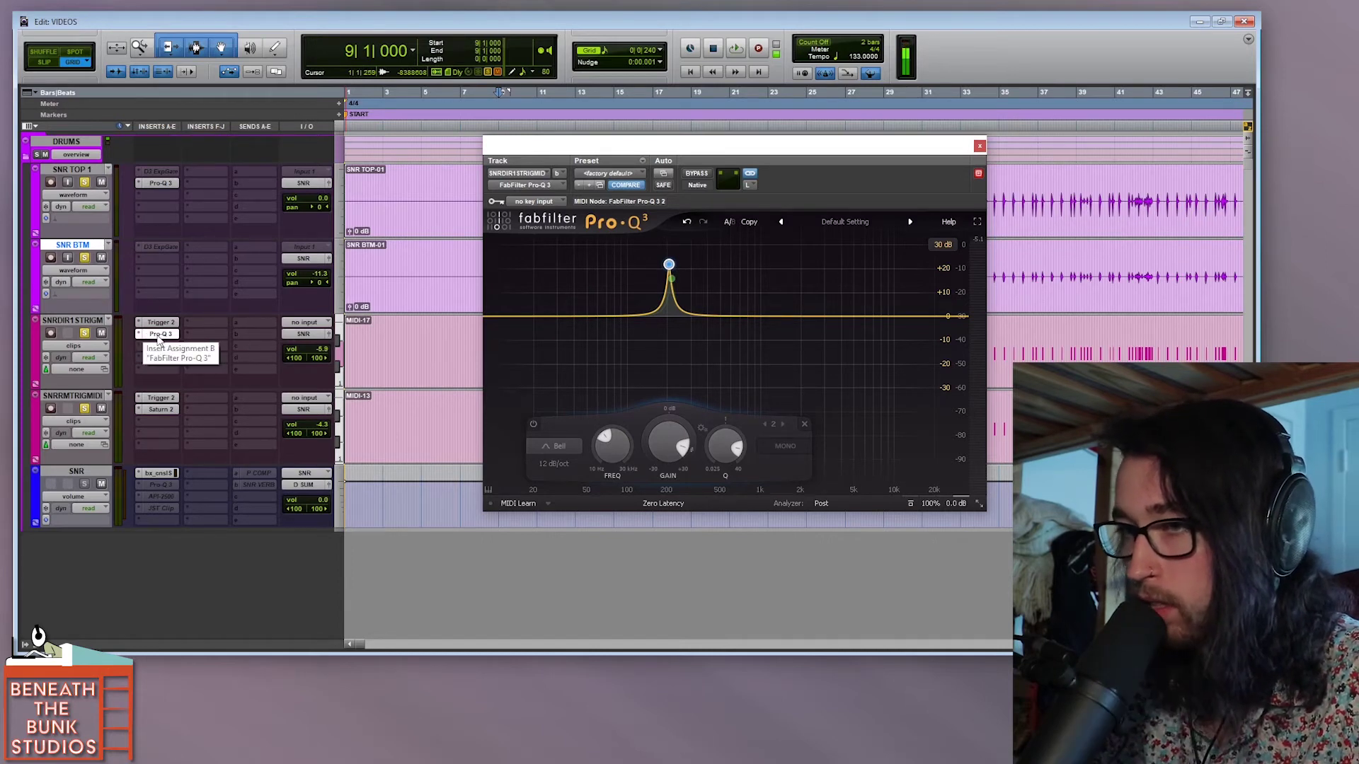
{"action": "left_click", "coordinate": [170, 336], "text": "ctrl"}
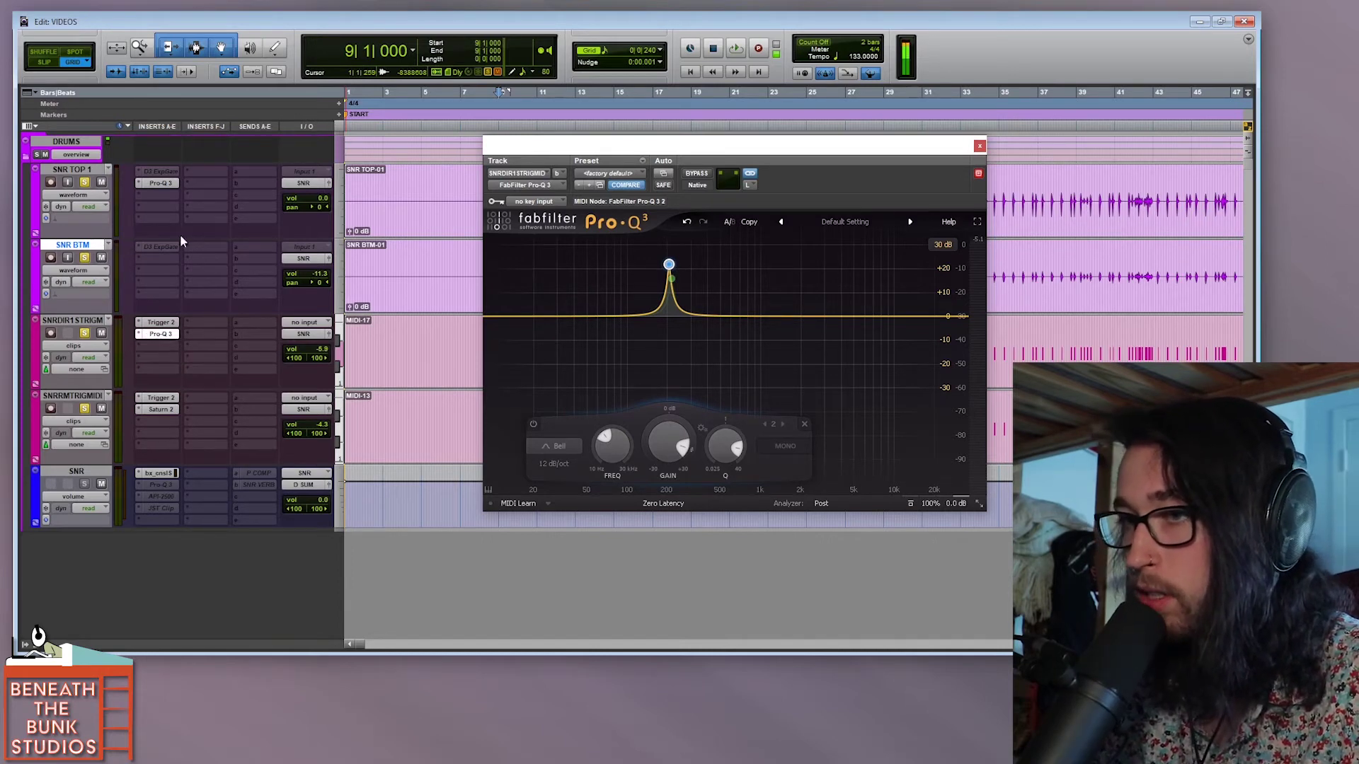
{"action": "left_click", "coordinate": [162, 183], "text": "ctrl"}
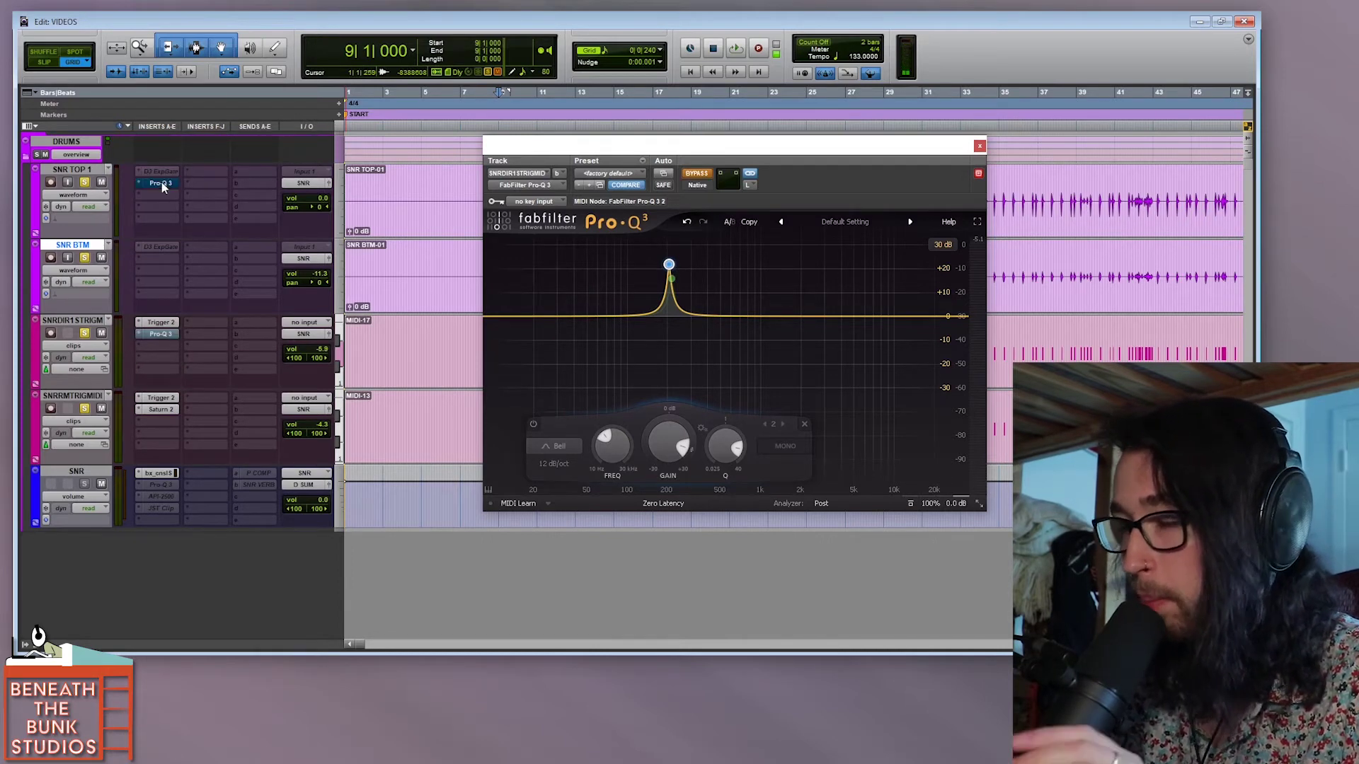
{"action": "left_click", "coordinate": [979, 146]}
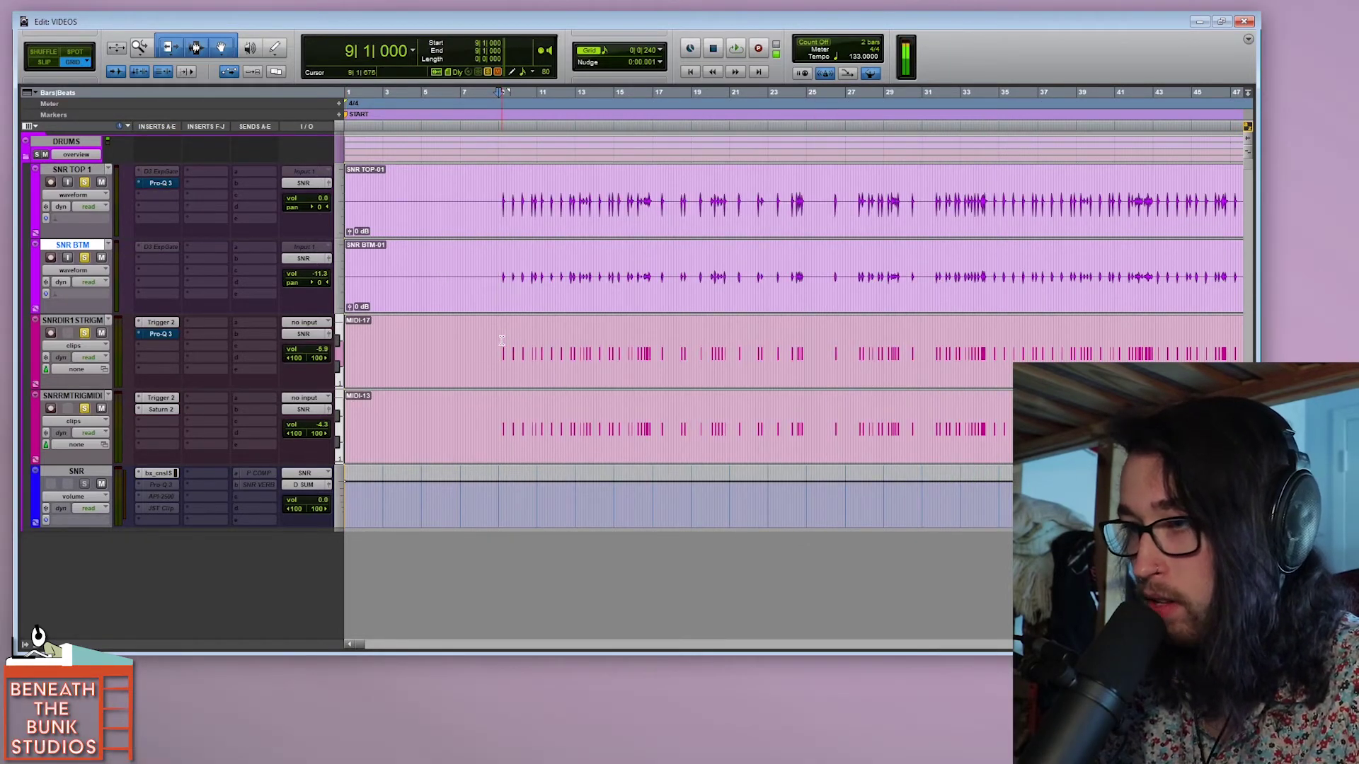
Play the soloed snare tracks briefly, then raise the direct snare trigger's track volume to +1.8 dB.
{"action": "key", "text": "space"}
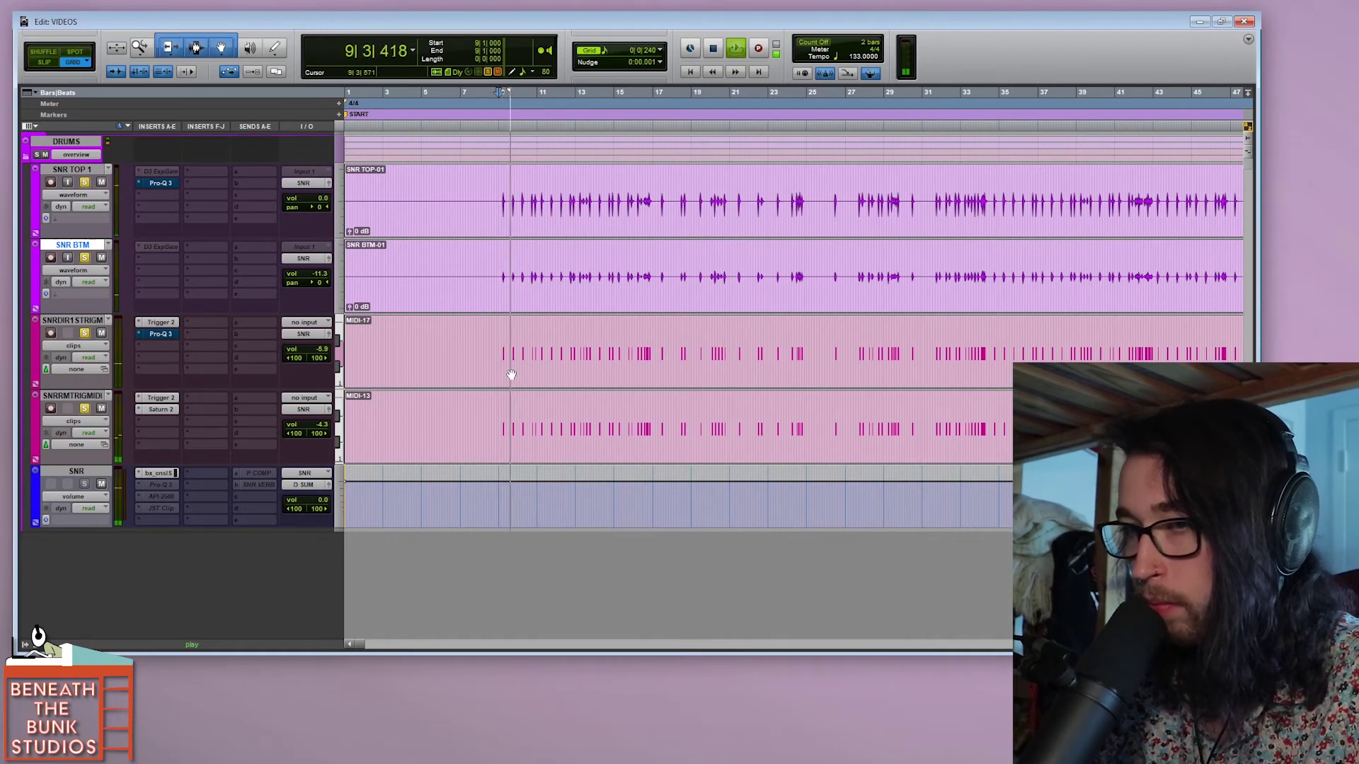
{"action": "key", "text": "space"}
{"action": "left_click_drag", "start_coordinate": [322, 349], "coordinate": [334, 341]}
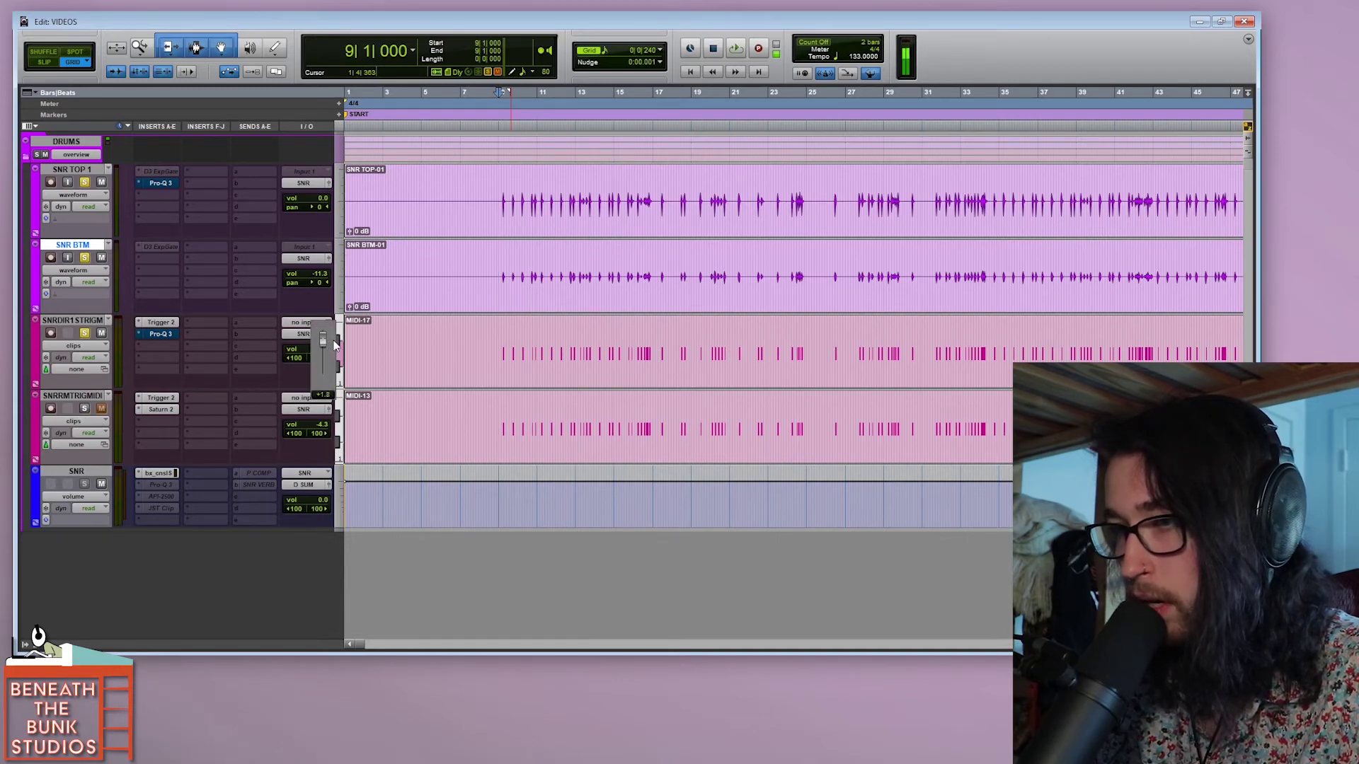
Open Trigger 2 on the direct snare trigger and compare the live snare without and with the tuned sample during playback.
{"action": "left_click", "coordinate": [161, 322]}
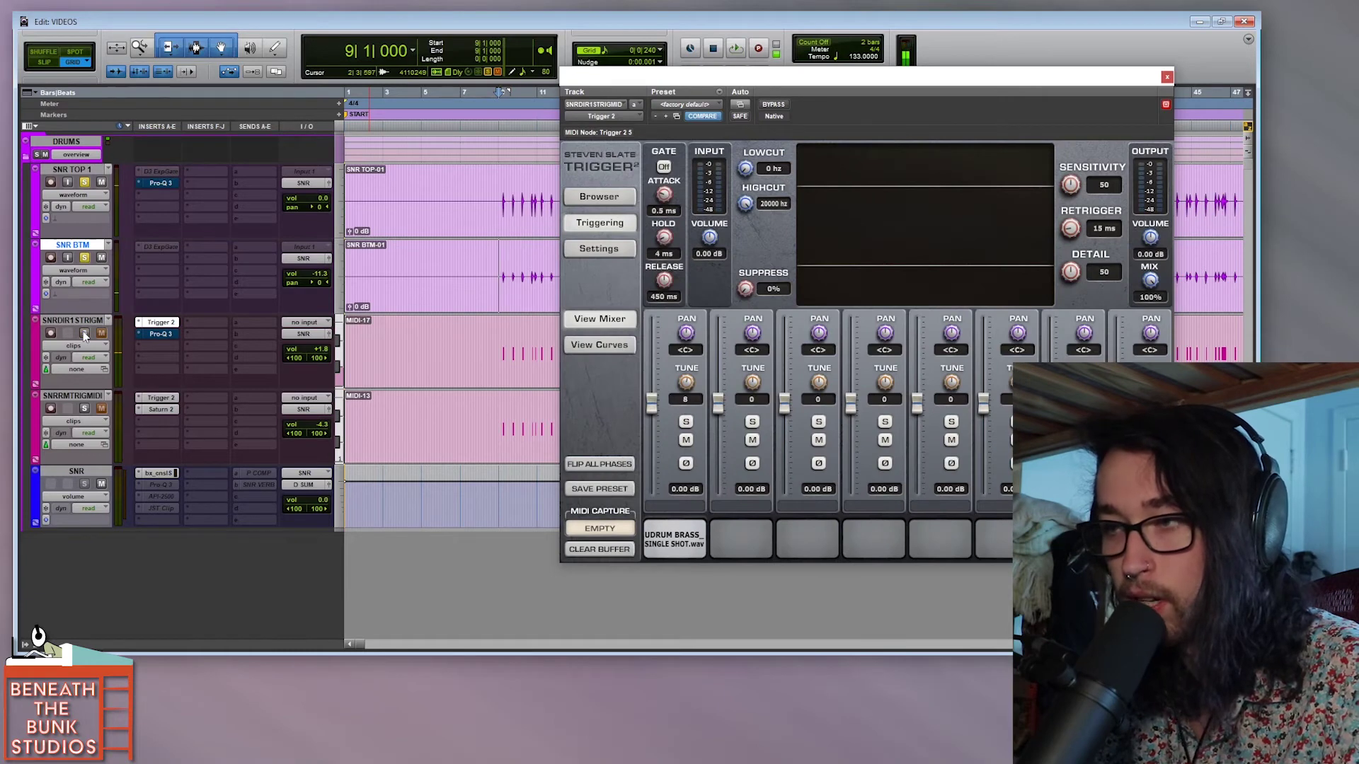
{"action": "key", "text": "space"}
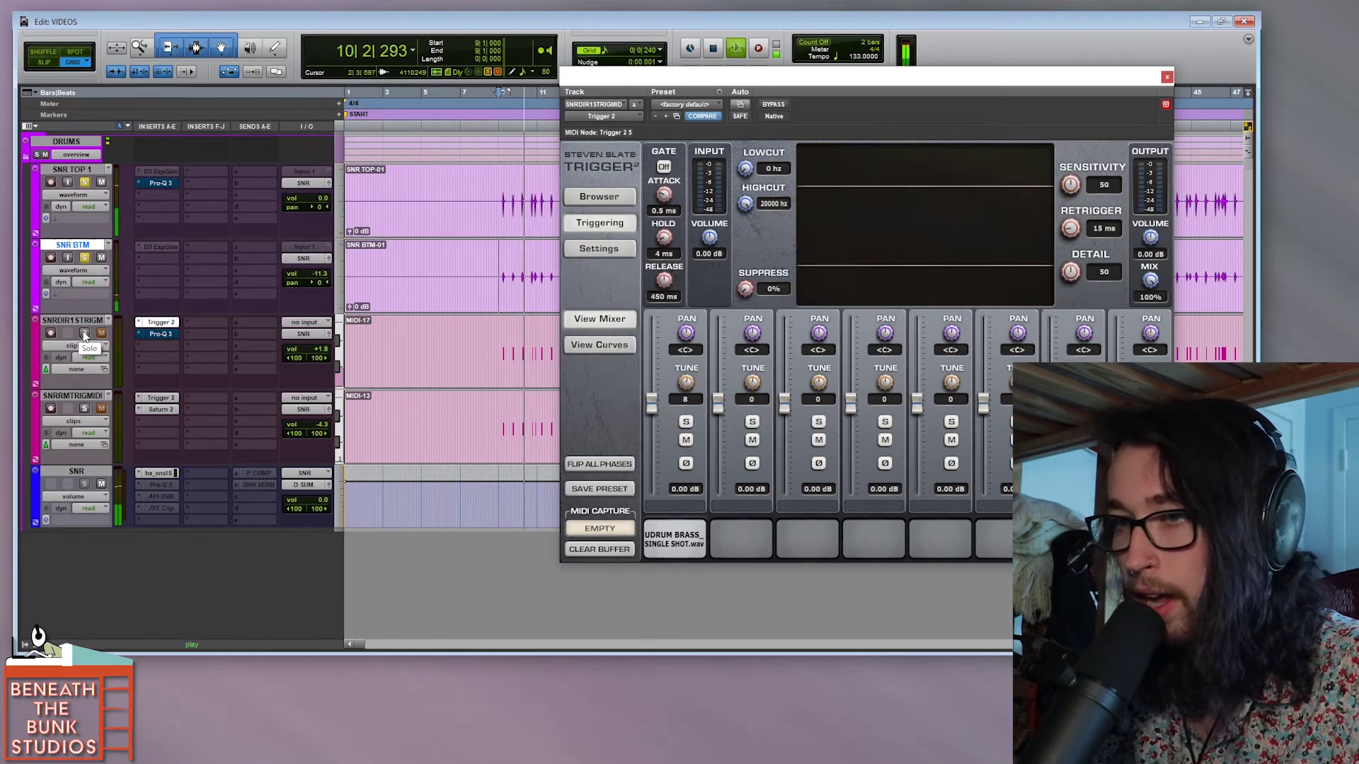
{"action": "left_click", "coordinate": [84, 334]}
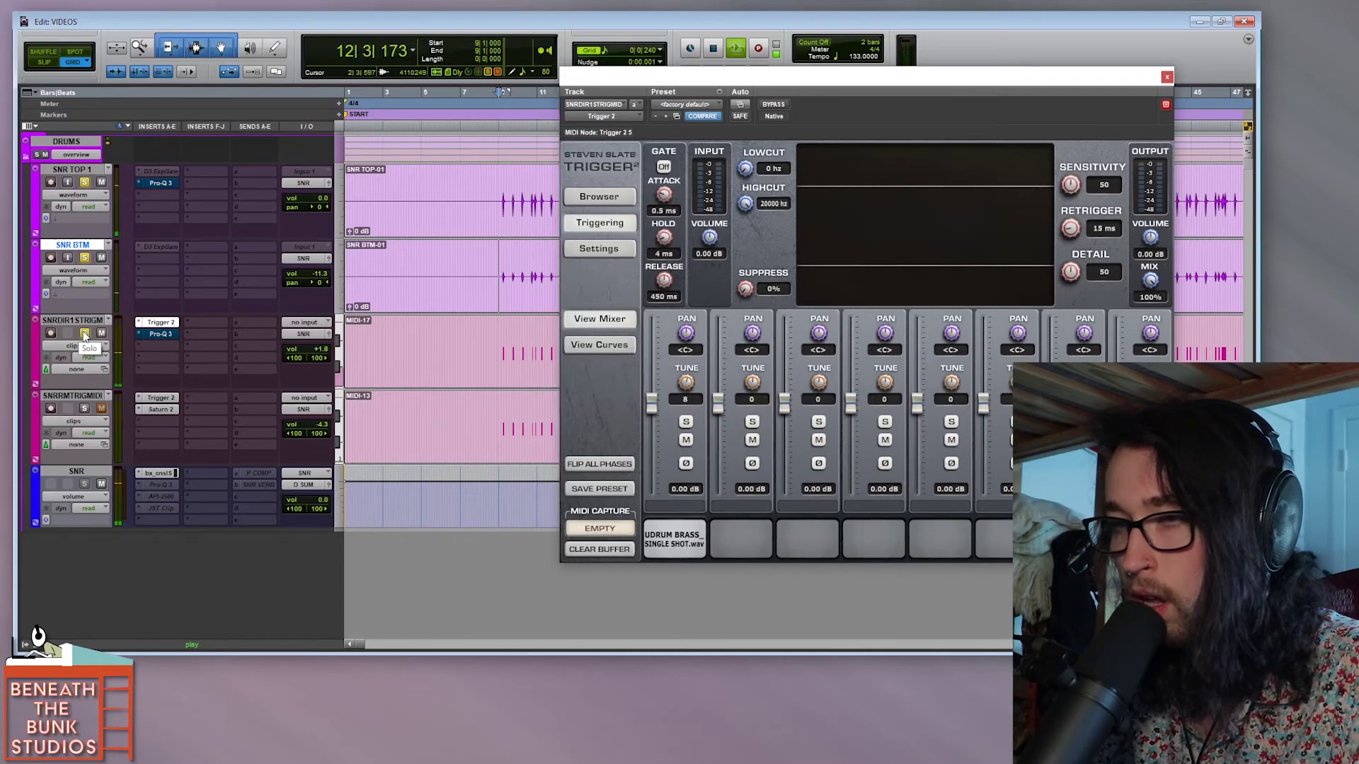
{"action": "key", "text": "space"}
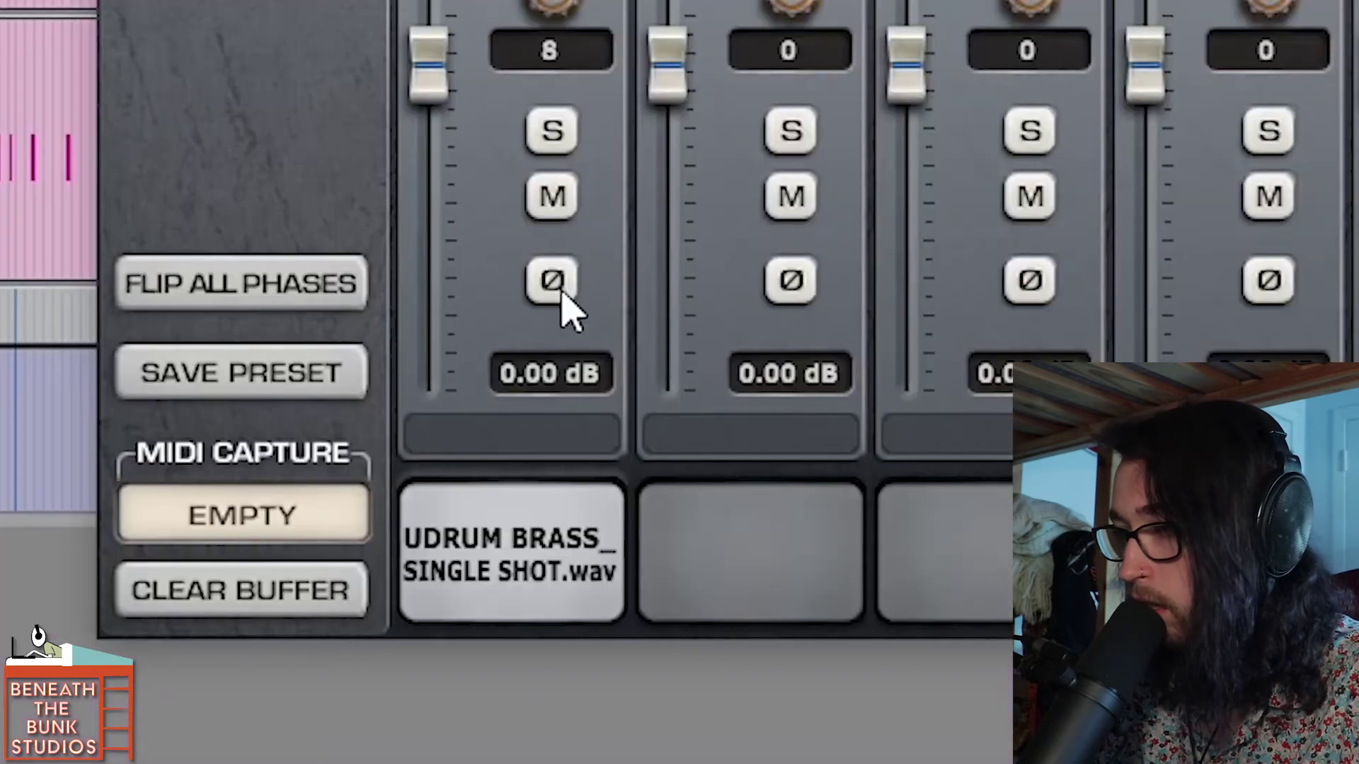
Compare both polarities of the tuned sample during playback, leave its phase inverted, and close Trigger 2.
{"action": "left_click", "coordinate": [690, 466]}
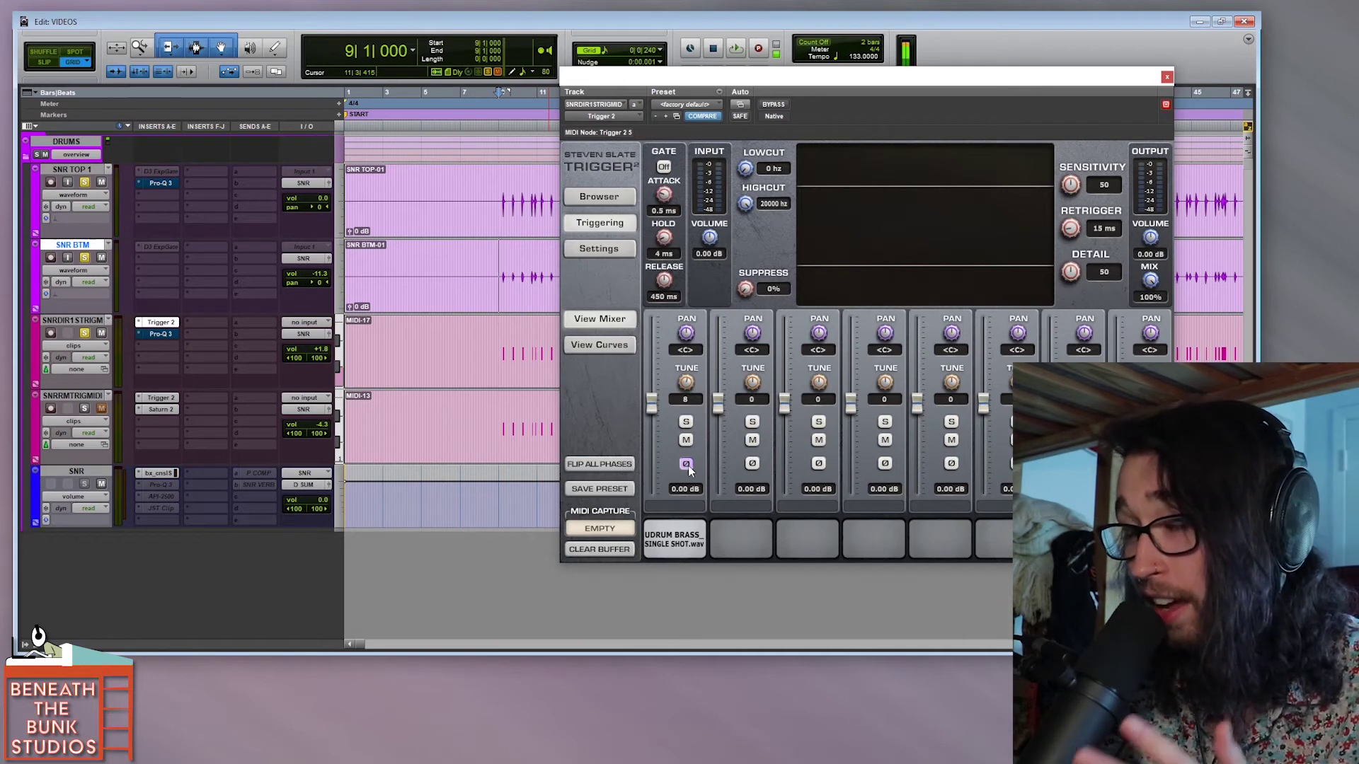
{"action": "key", "text": "space"}
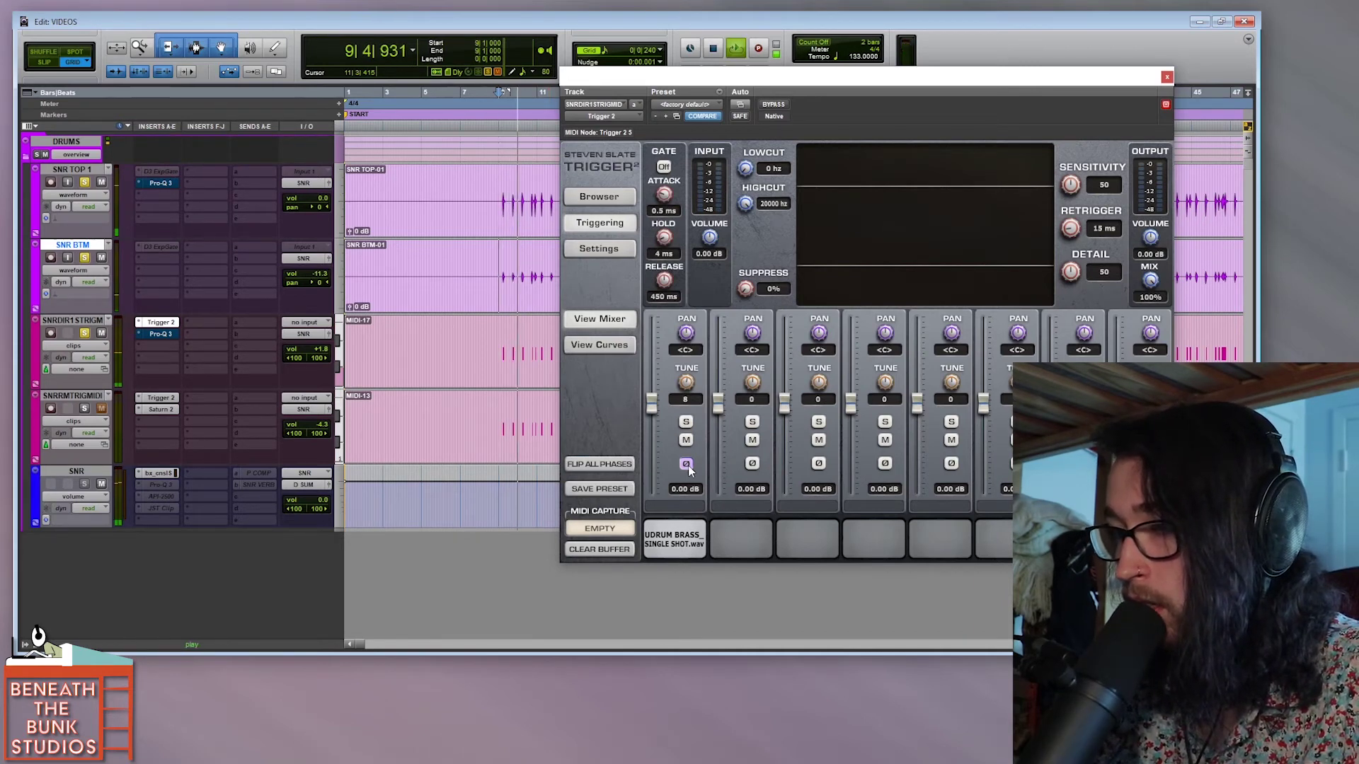
{"action": "key", "text": "space"}
{"action": "left_click", "coordinate": [686, 464]}
{"action": "key", "text": "space"}
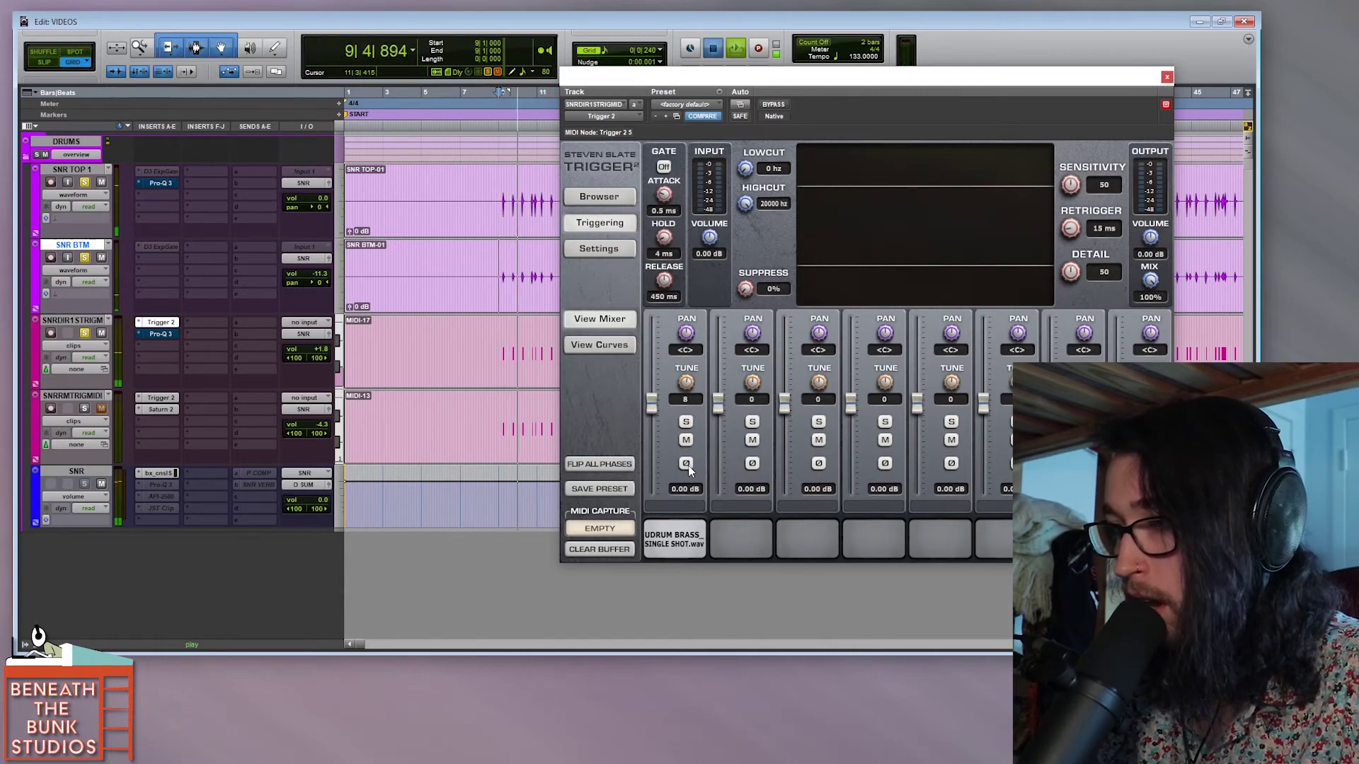
{"action": "left_click", "coordinate": [686, 465]}
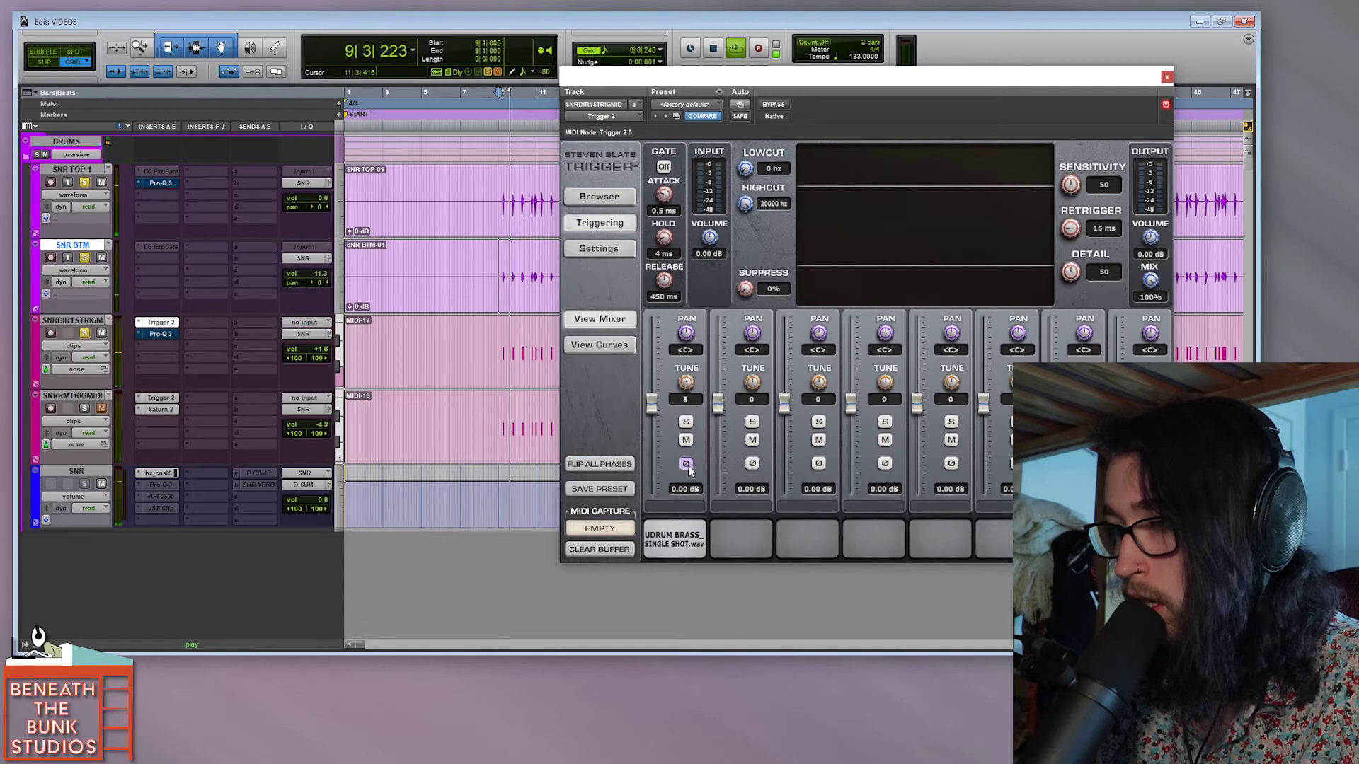
{"action": "key", "text": "space"}
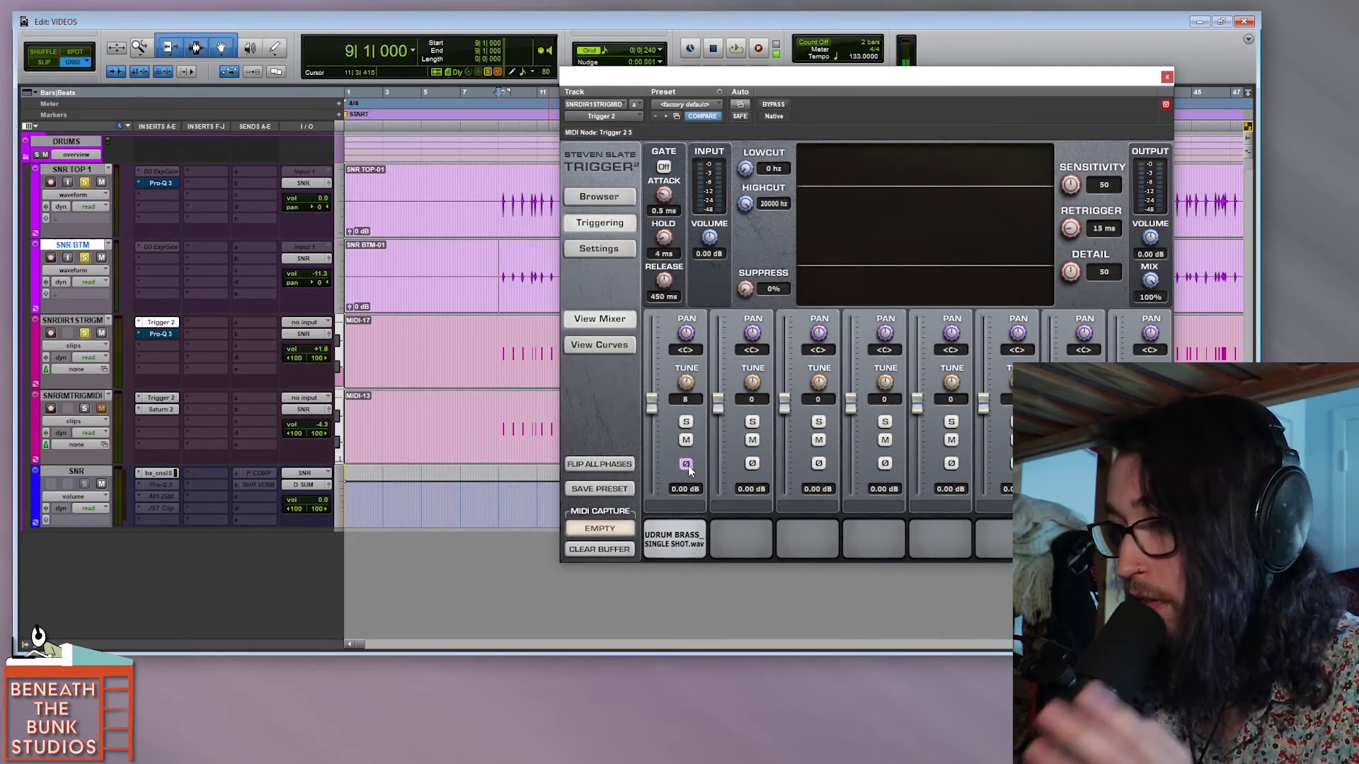
{"action": "left_click", "coordinate": [1166, 77]}
Play the live, direct trigger and room trigger snares together, then play the soloed DRUMS folder.
{"action": "key", "text": "ctrl+bracketleft"}
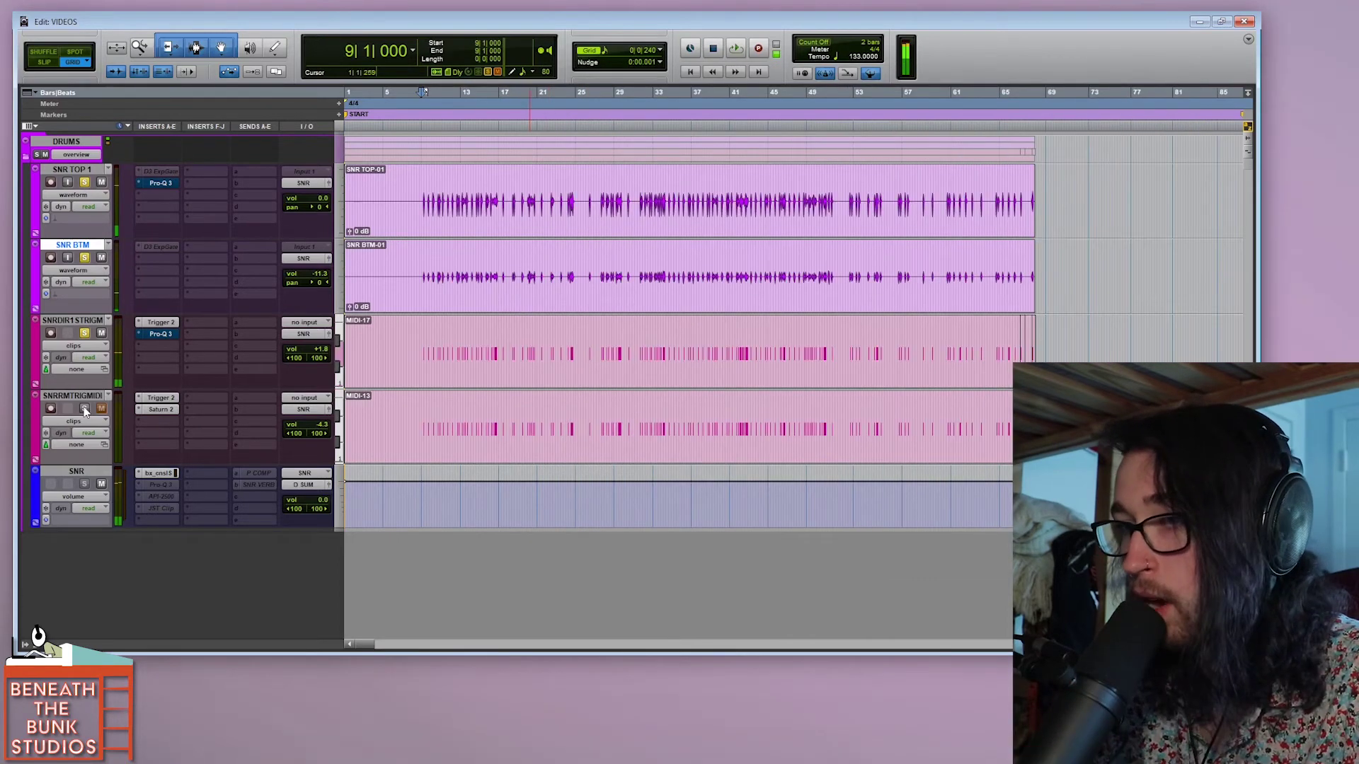
{"action": "key", "text": "space"}
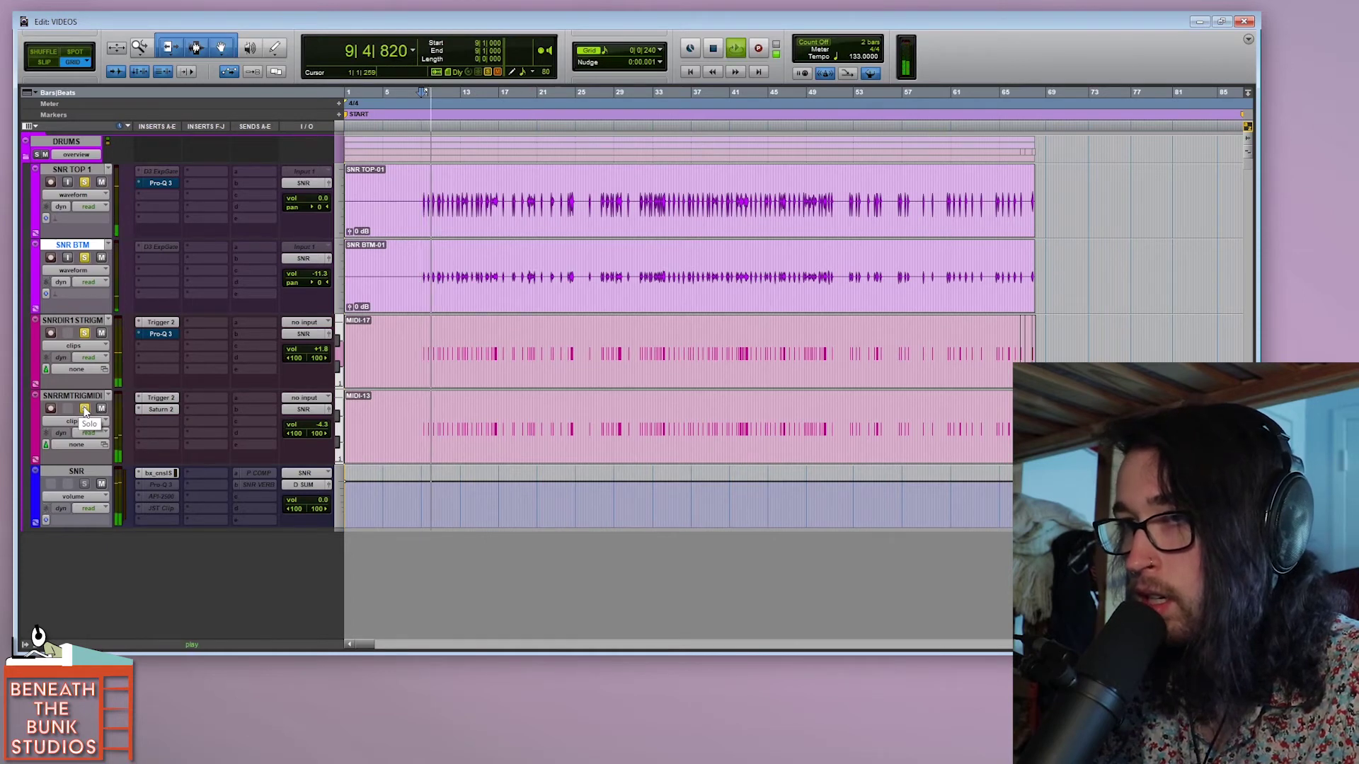
{"action": "key", "text": "space"}
{"action": "left_click", "coordinate": [38, 154]}
{"action": "key", "text": "space"}
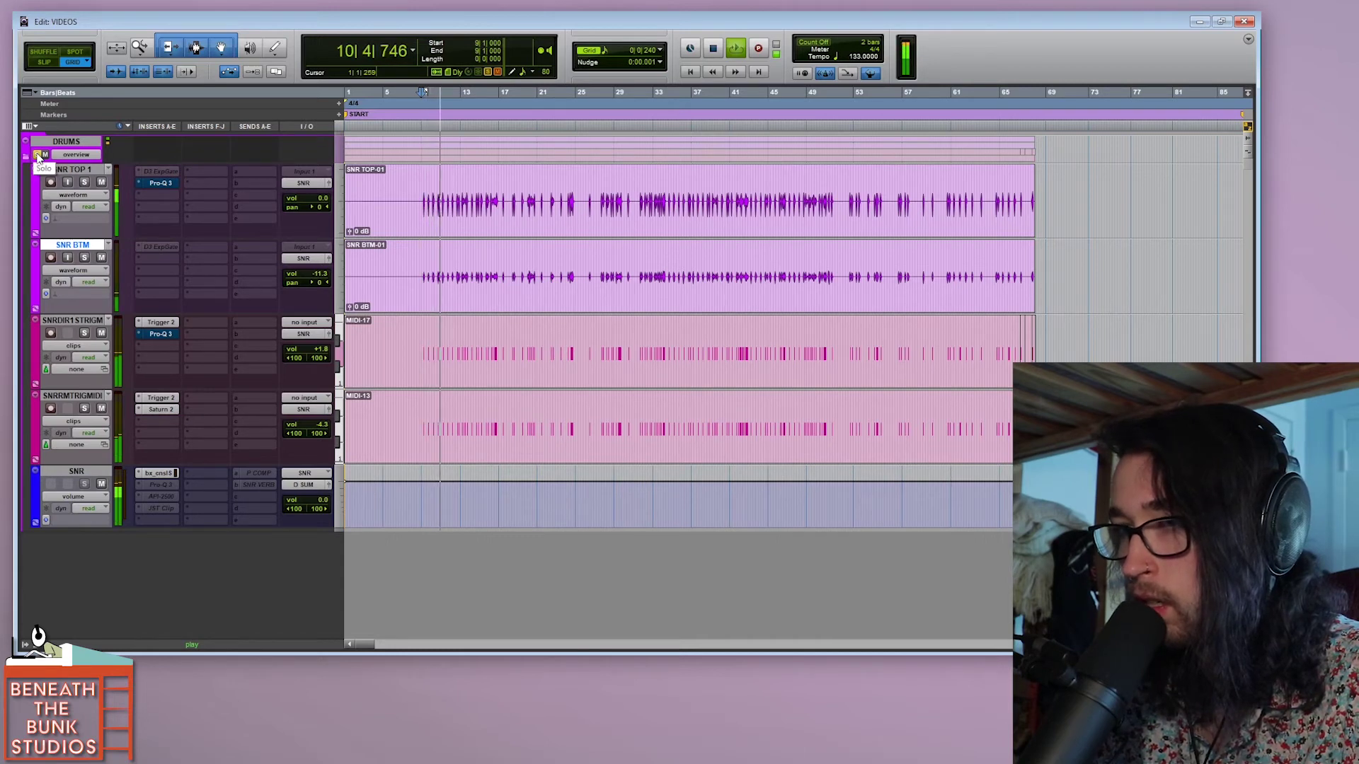
{"action": "key", "text": "space"}
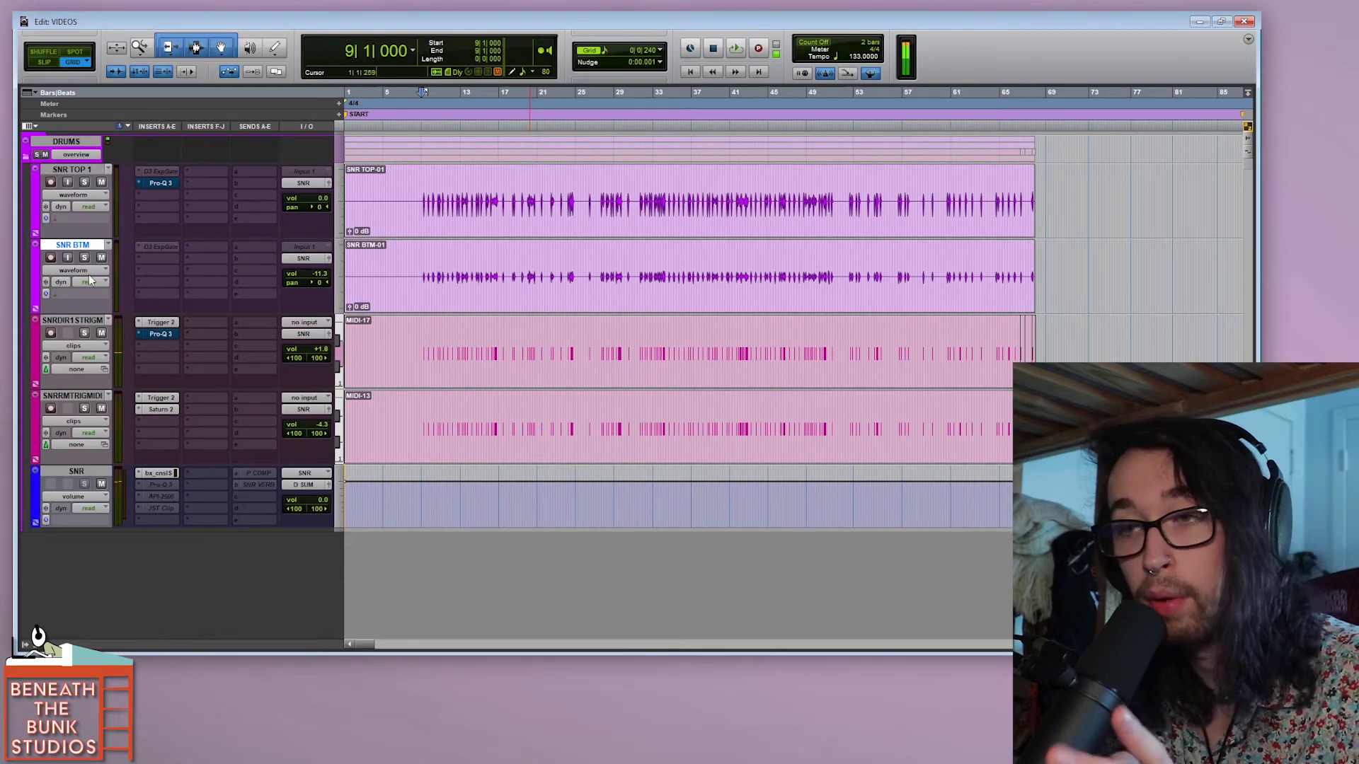
Compare the mix without and with the direct snare trigger, lowering the trigger track's volume to -5.4 dB.
{"action": "key", "text": "space"}
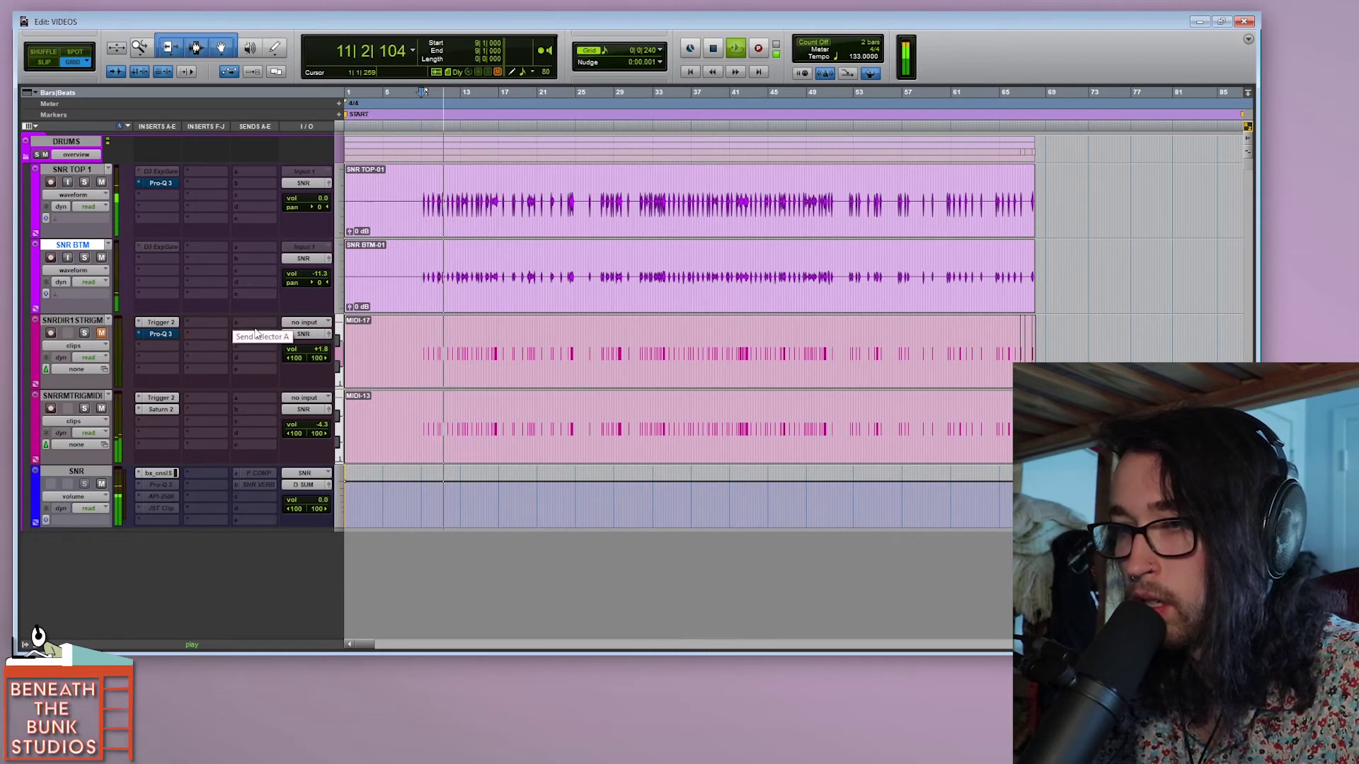
{"action": "key", "text": "space"}
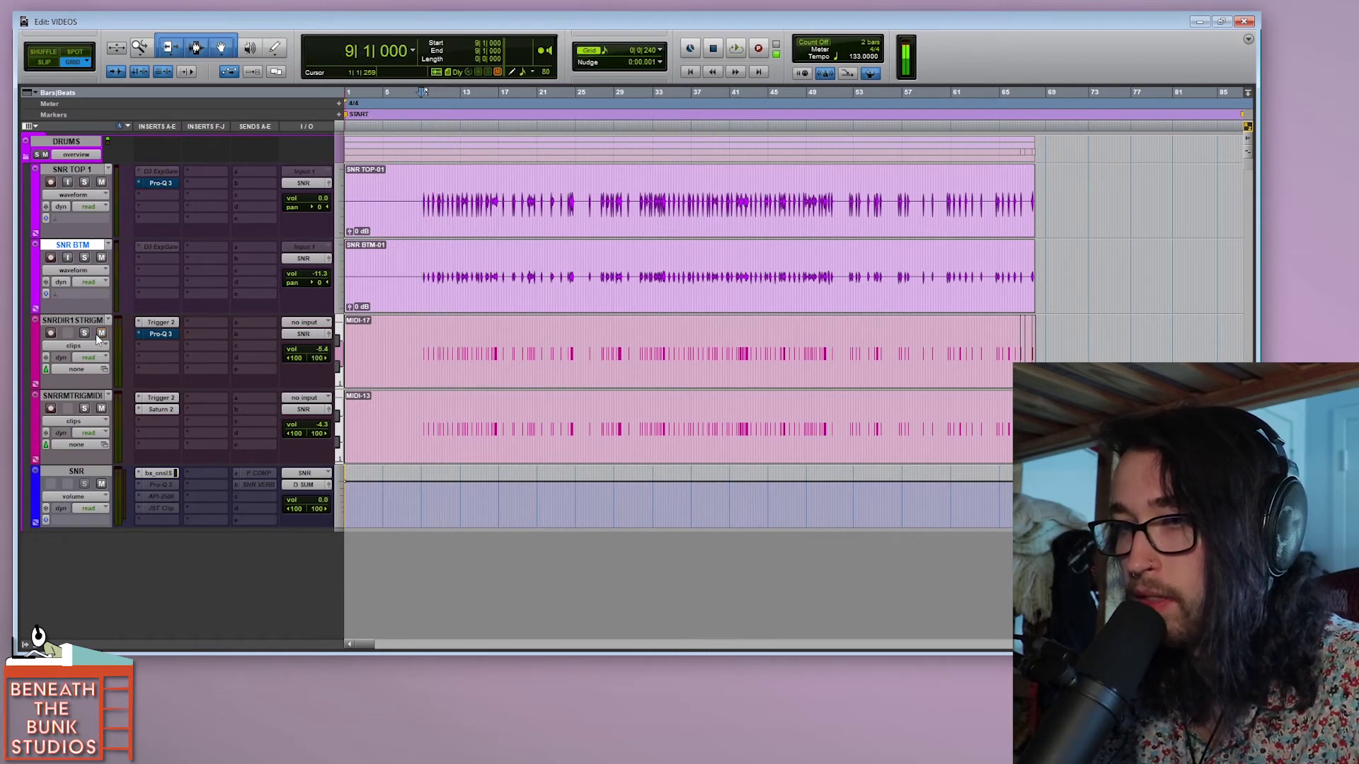
{"action": "key", "text": "space"}
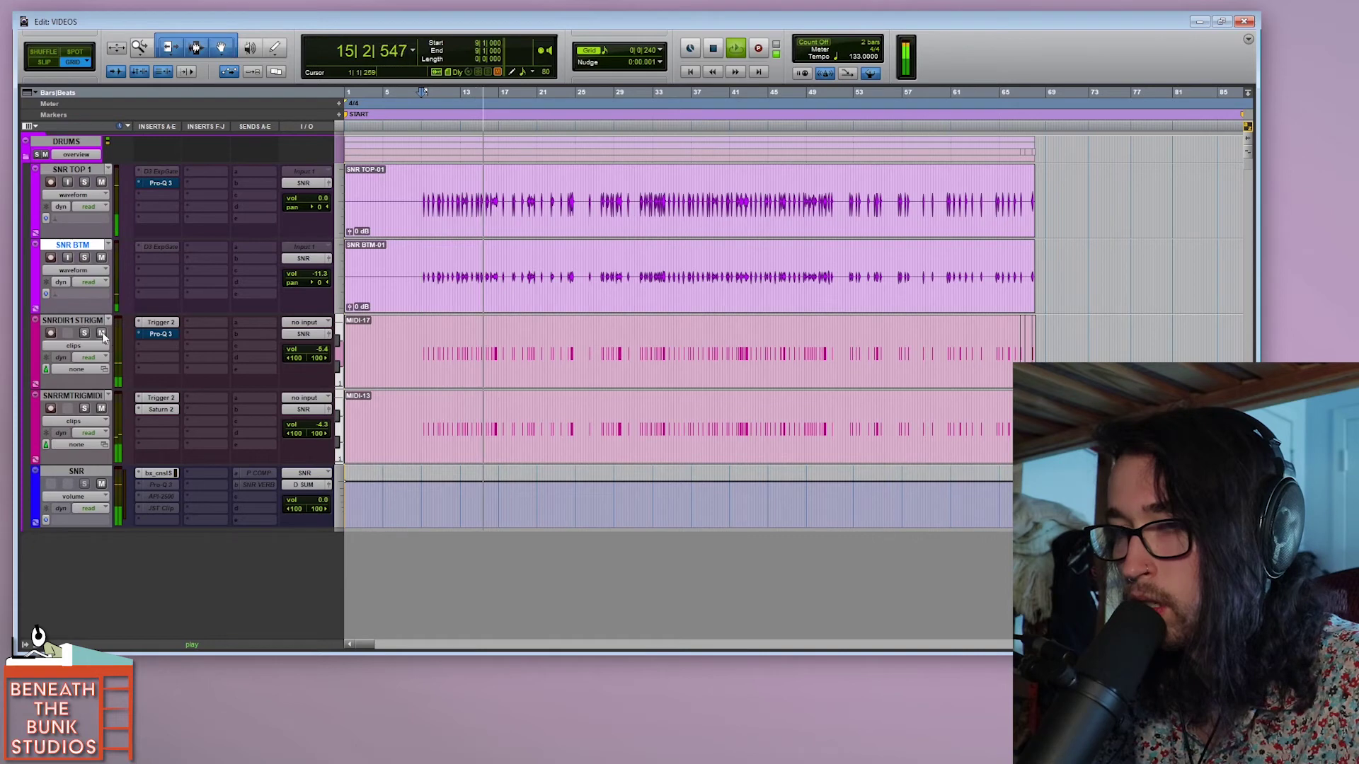
{"action": "key", "text": "space"}
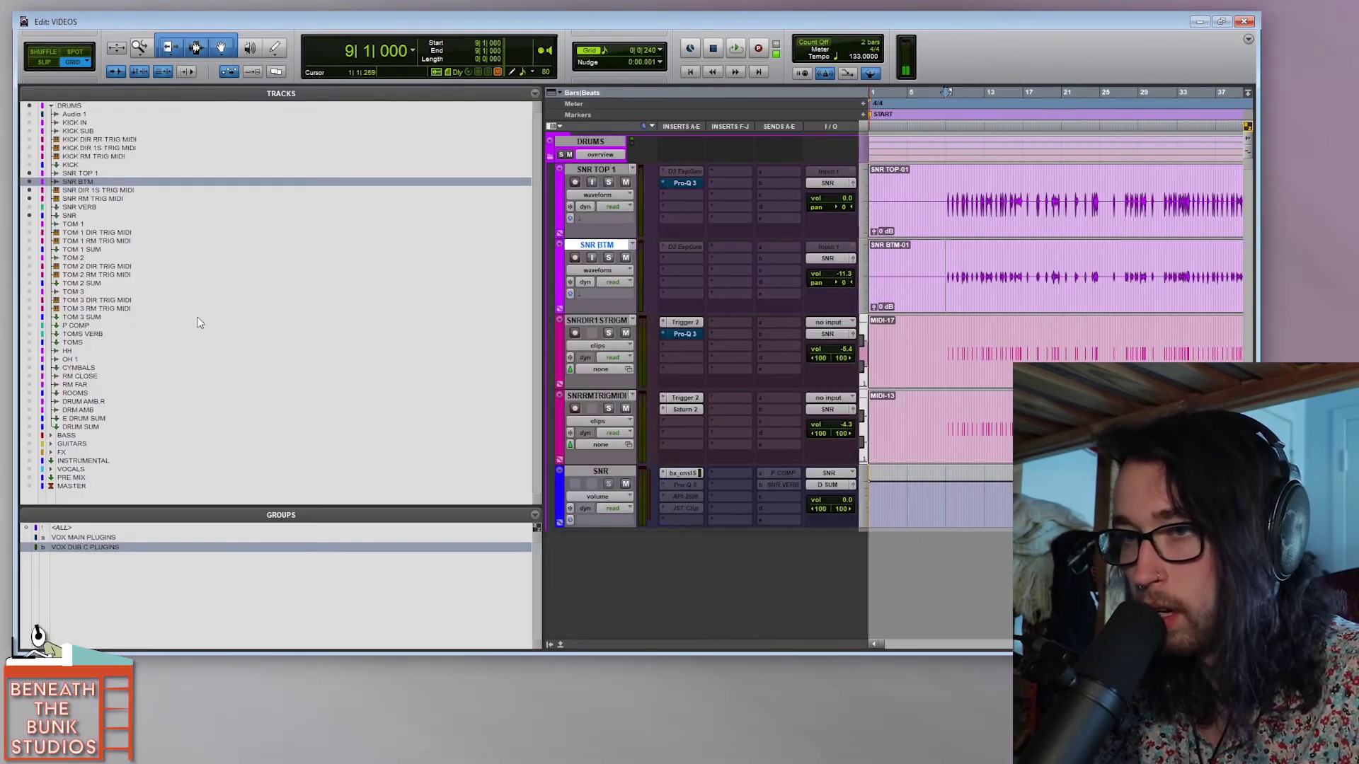
Show and expand the FX folder, hide the track list, and enlarge the SNR BOMB track's height.
{"action": "left_click", "coordinate": [30, 453]}
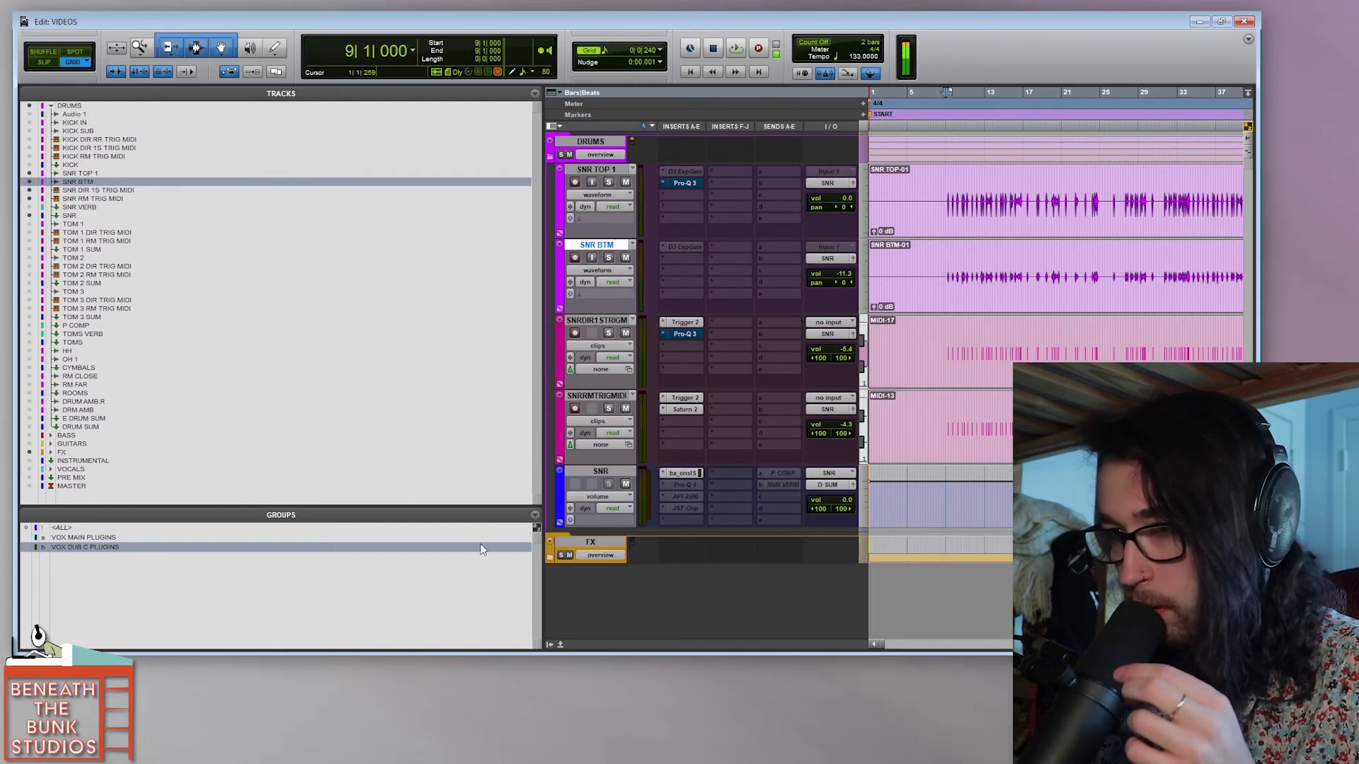
{"action": "left_click", "coordinate": [549, 543]}
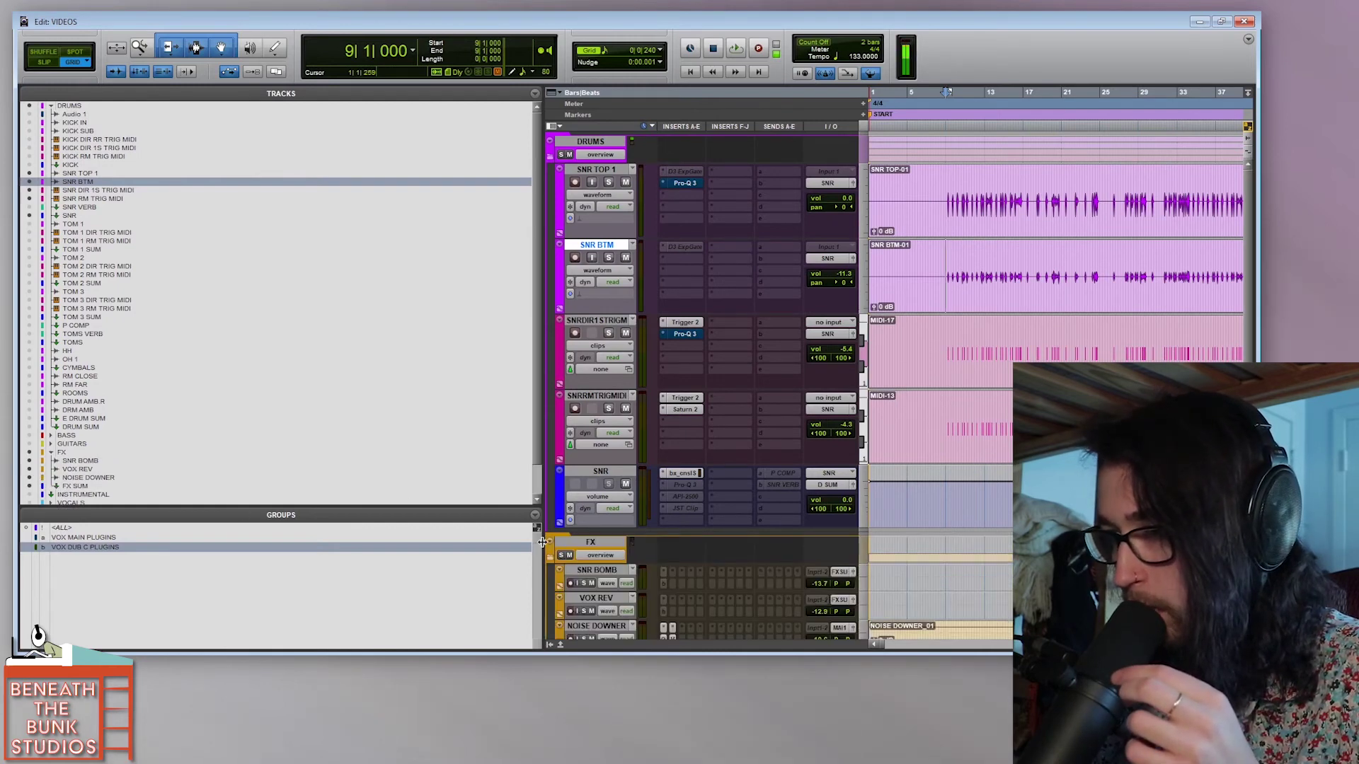
{"action": "left_click_drag", "start_coordinate": [543, 540], "coordinate": [18, 538]}
{"action": "scroll", "coordinate": [836, 380], "scroll_direction": "down", "scroll_amount": 2}
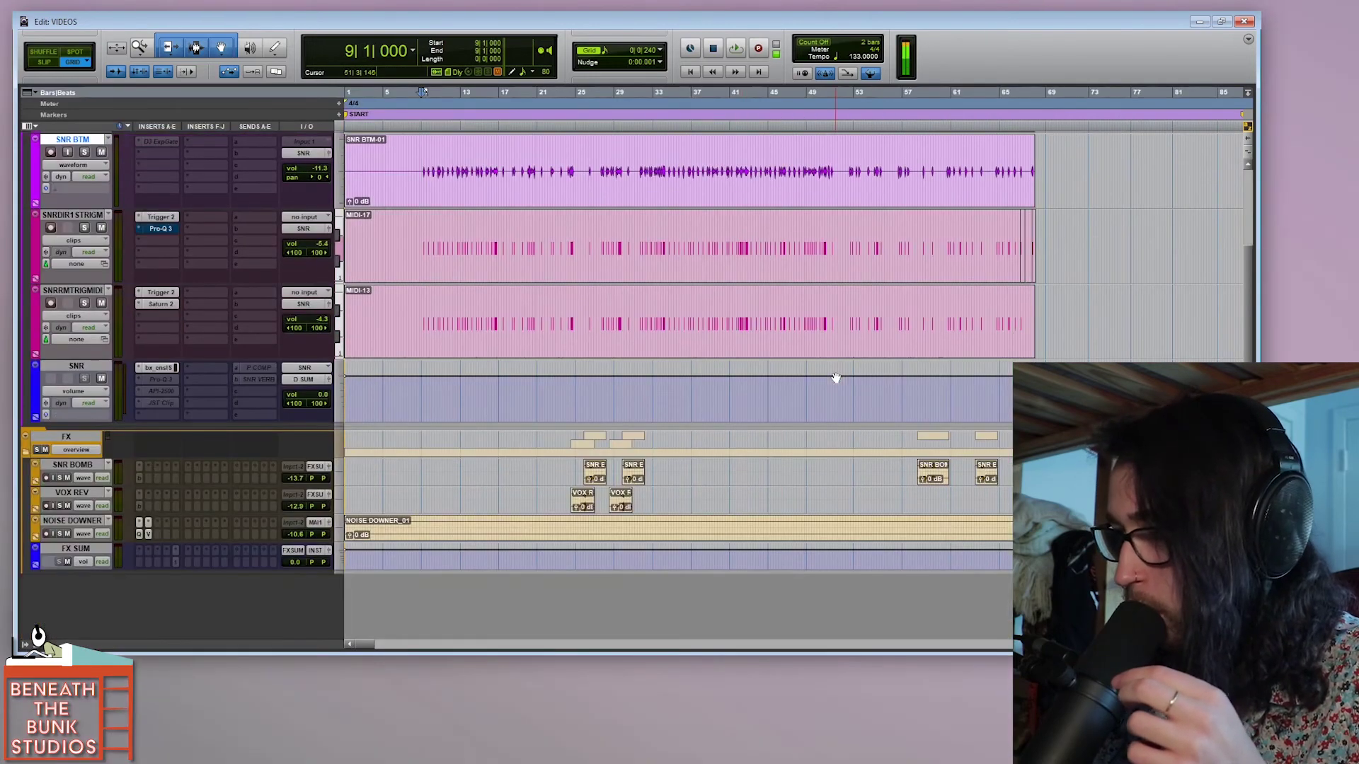
{"action": "left_click_drag", "start_coordinate": [227, 487], "coordinate": [226, 532]}
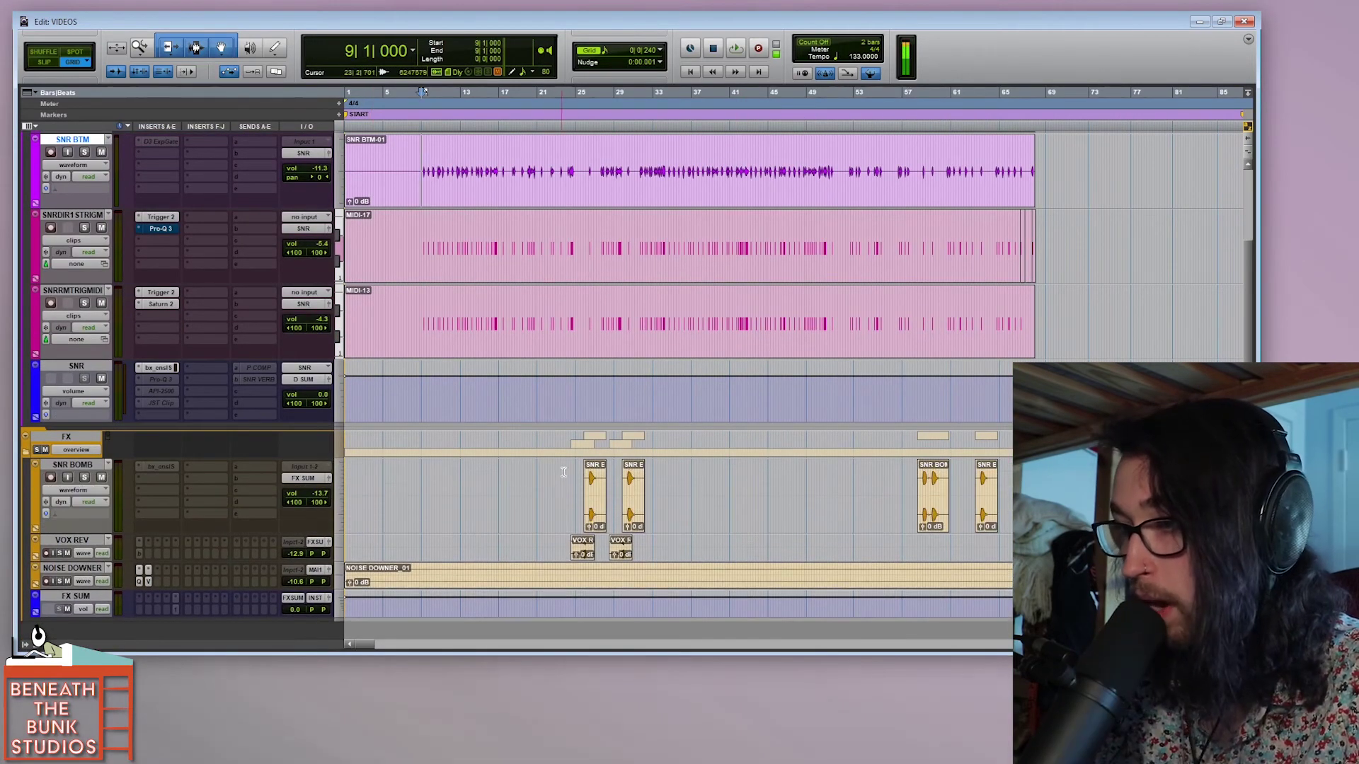
Zoom in around bar 26, solo SNR BOMB and play the SNR BOMB-02 clip from just before its hit.
{"action": "left_click", "coordinate": [594, 434]}
{"action": "key", "text": "ctrl+]"}
{"action": "key", "text": "ctrl+]"}
{"action": "key", "text": "ctrl+]"}
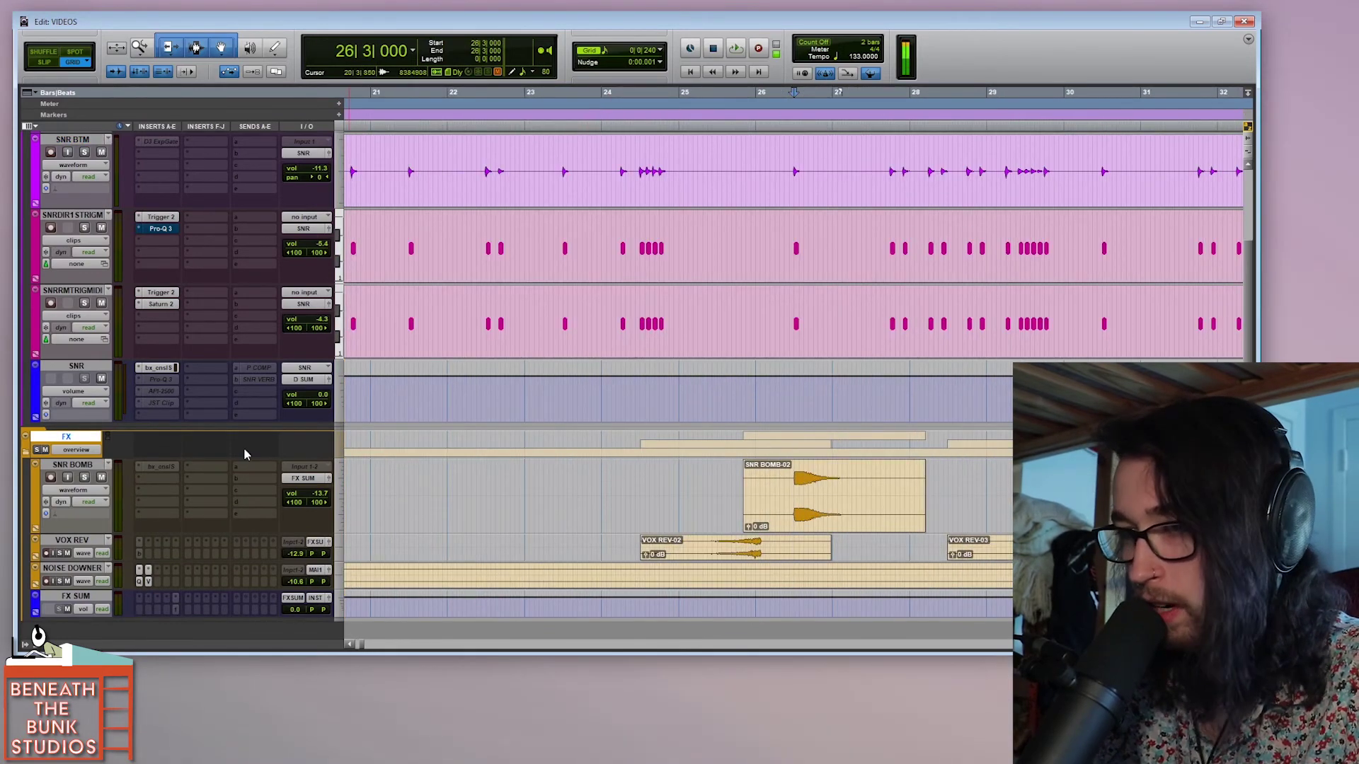
{"action": "left_click", "coordinate": [84, 480]}
{"action": "key", "text": "space"}
{"action": "left_click", "coordinate": [761, 479]}
{"action": "key", "text": "space"}
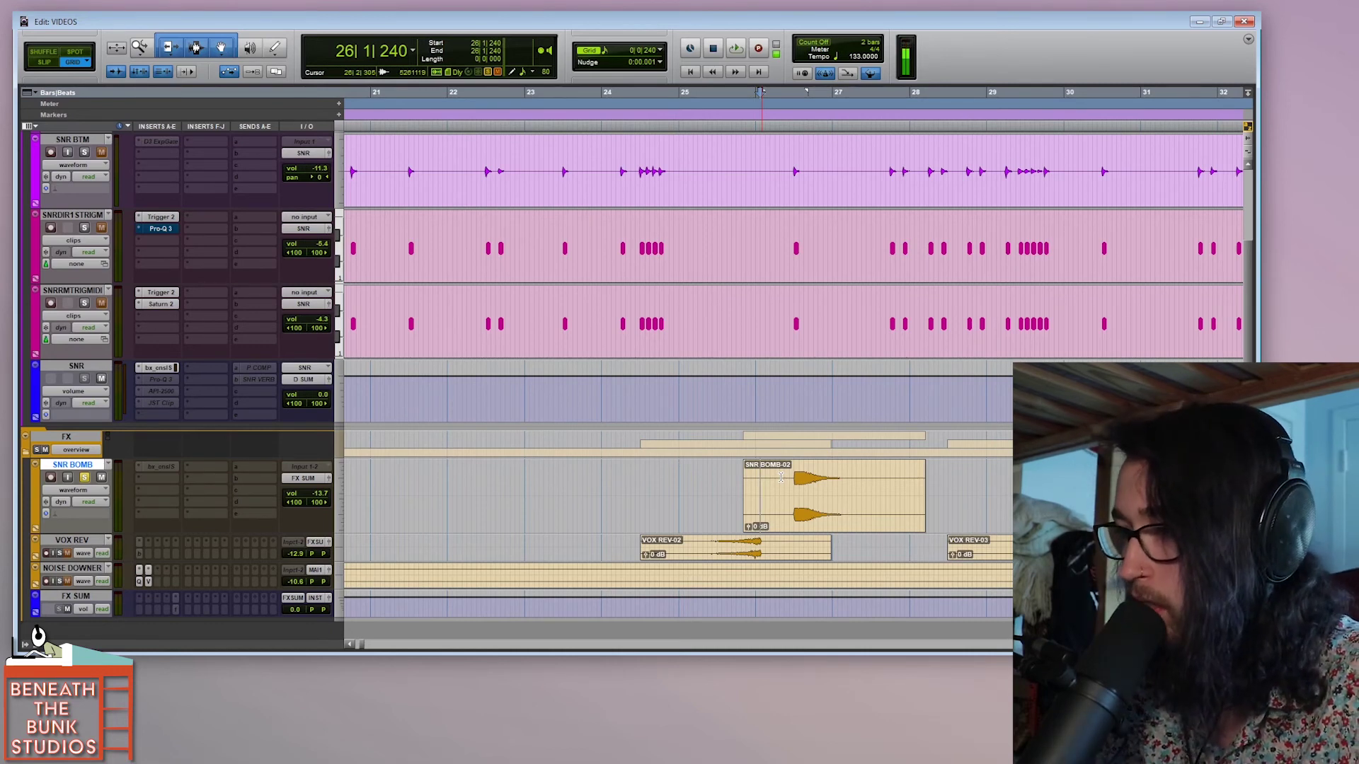
{"action": "left_click", "coordinate": [781, 478]}
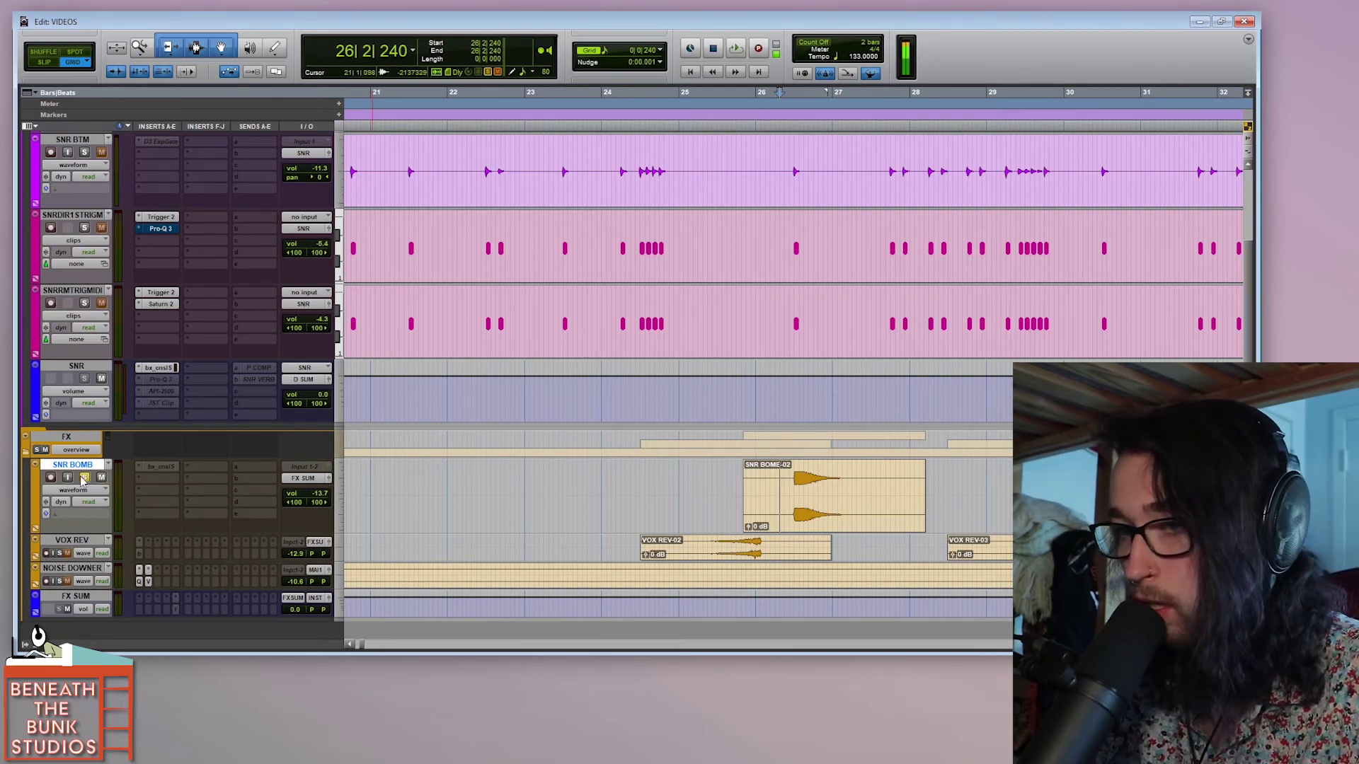
Play the SNR BOMB-02 passage in the full mix without solo, starting from 25|3|480.
{"action": "left_click", "coordinate": [731, 496]}
{"action": "key", "text": "space"}
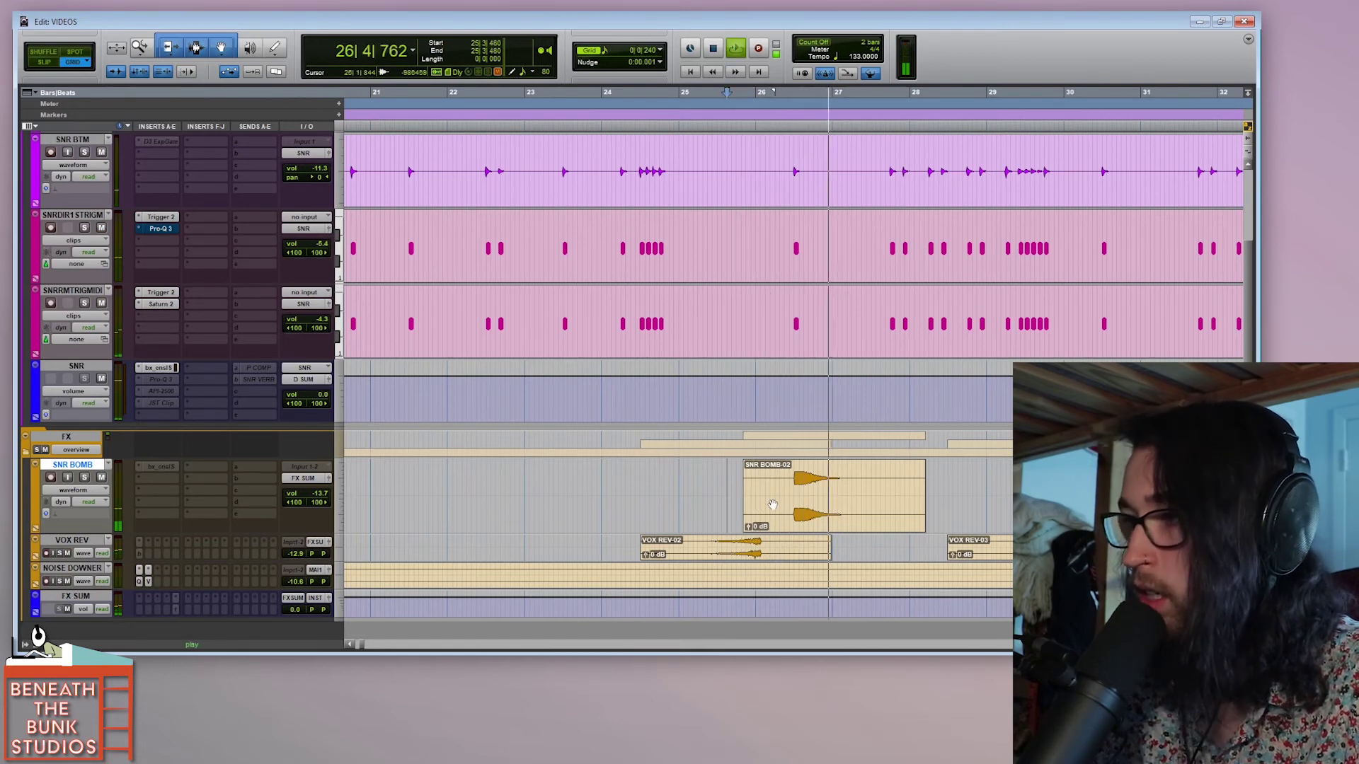
{"action": "key", "text": "space"}
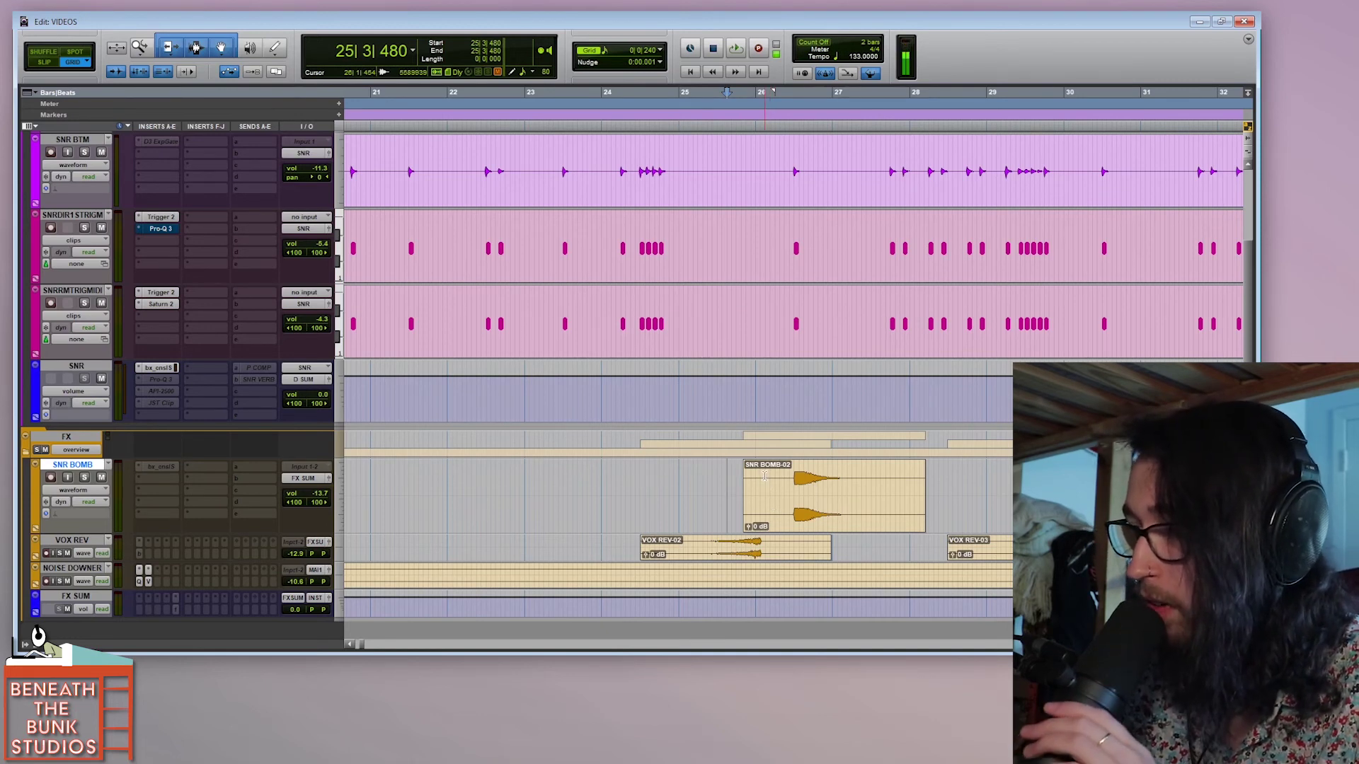
Locate the SNR BOMB-04 clip and place the playback position before its hit at 30|1|480.
{"action": "left_click", "coordinate": [737, 480]}
{"action": "key", "text": "r"}
{"action": "key", "text": "r"}
{"action": "left_click", "coordinate": [877, 476]}
{"action": "key", "text": "t"}
{"action": "key", "text": "t"}
{"action": "left_click", "coordinate": [819, 473]}
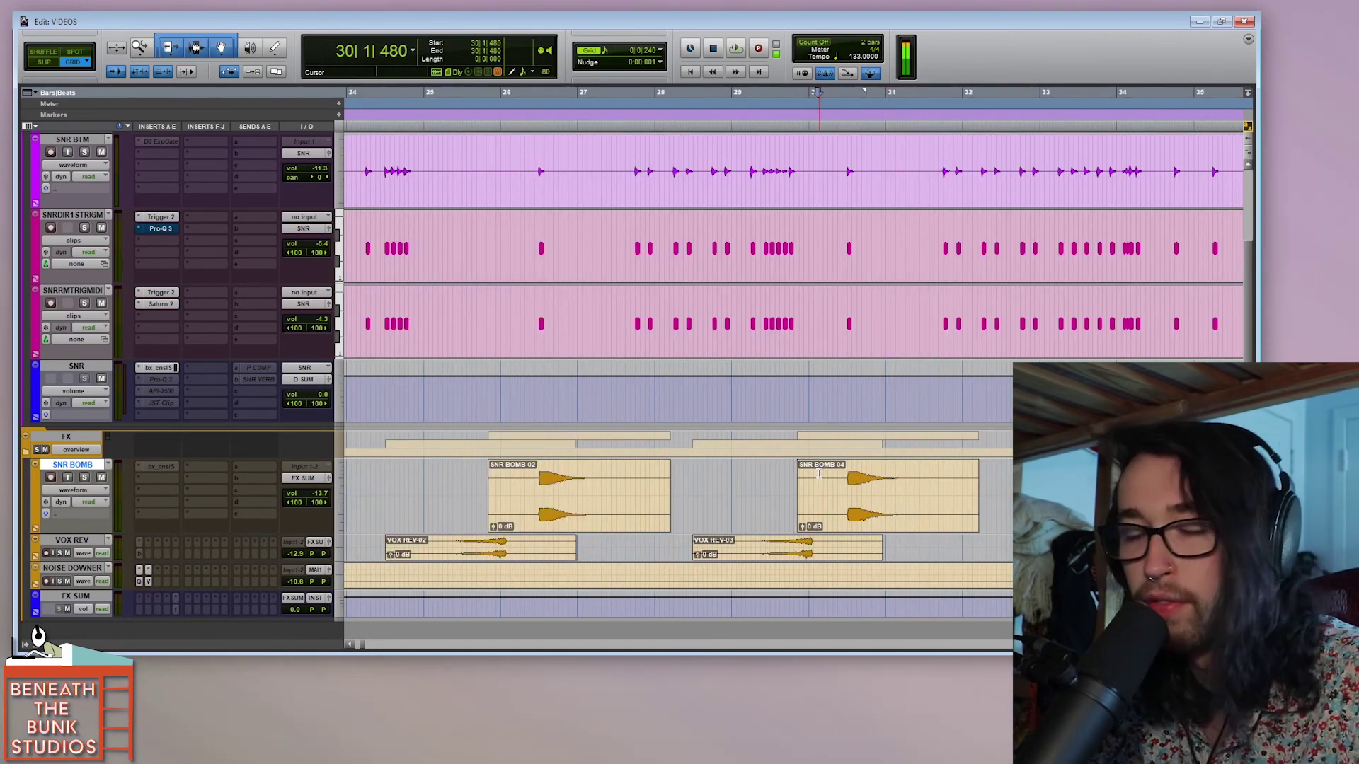
Locate the double-hit SNR BOMB clip near bar 58 and play it in the full mix from 58|1|000.
{"action": "left_click", "coordinate": [733, 473]}
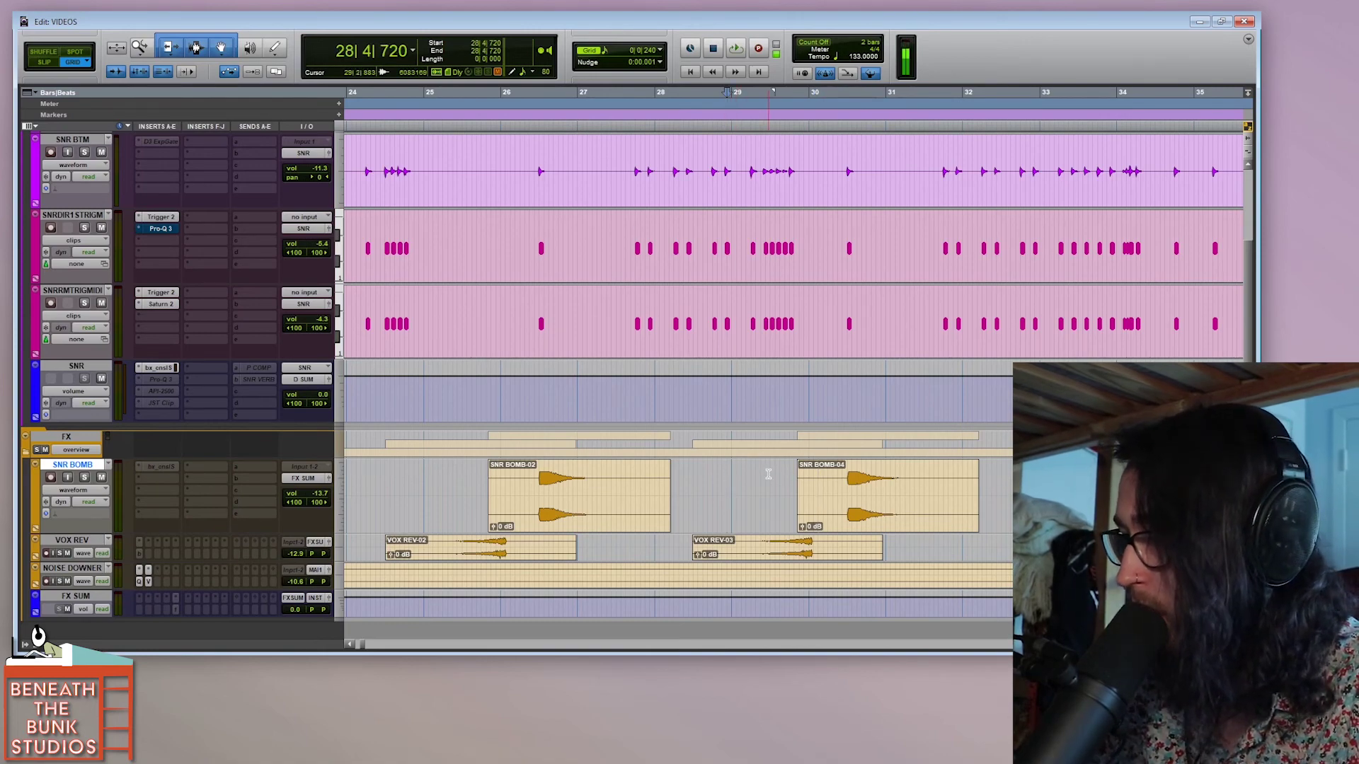
{"action": "key", "text": "r"}
{"action": "key", "text": "r"}
{"action": "scroll", "coordinate": [768, 473], "scroll_direction": "right", "scroll_amount": 5}
{"action": "left_click", "coordinate": [819, 474]}
{"action": "key", "text": "space"}
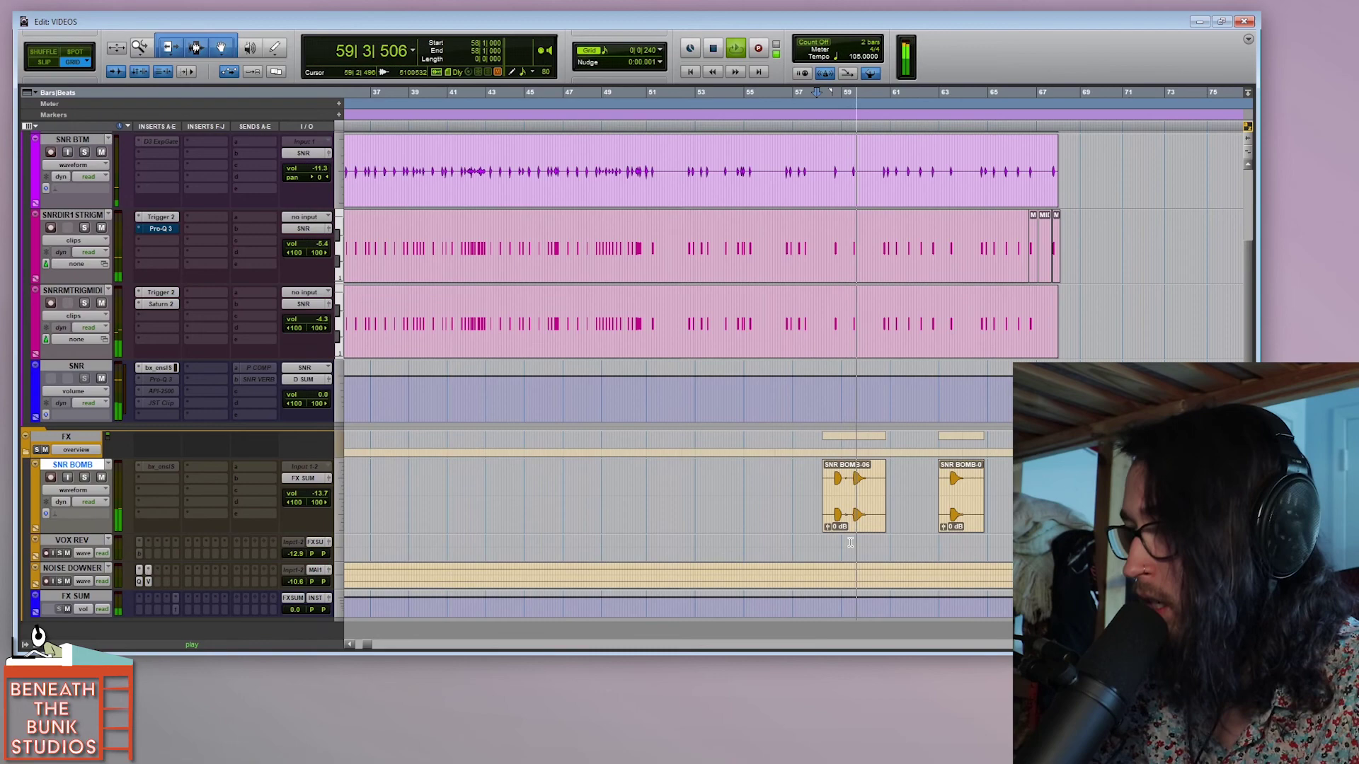
{"action": "key", "text": "space"}
Highlight the stretch of the SNR BOMB track spanning all its clips, then clear the selection by placing the cursor at 19|4|240.
{"action": "key", "text": "r"}
{"action": "key", "text": "r"}
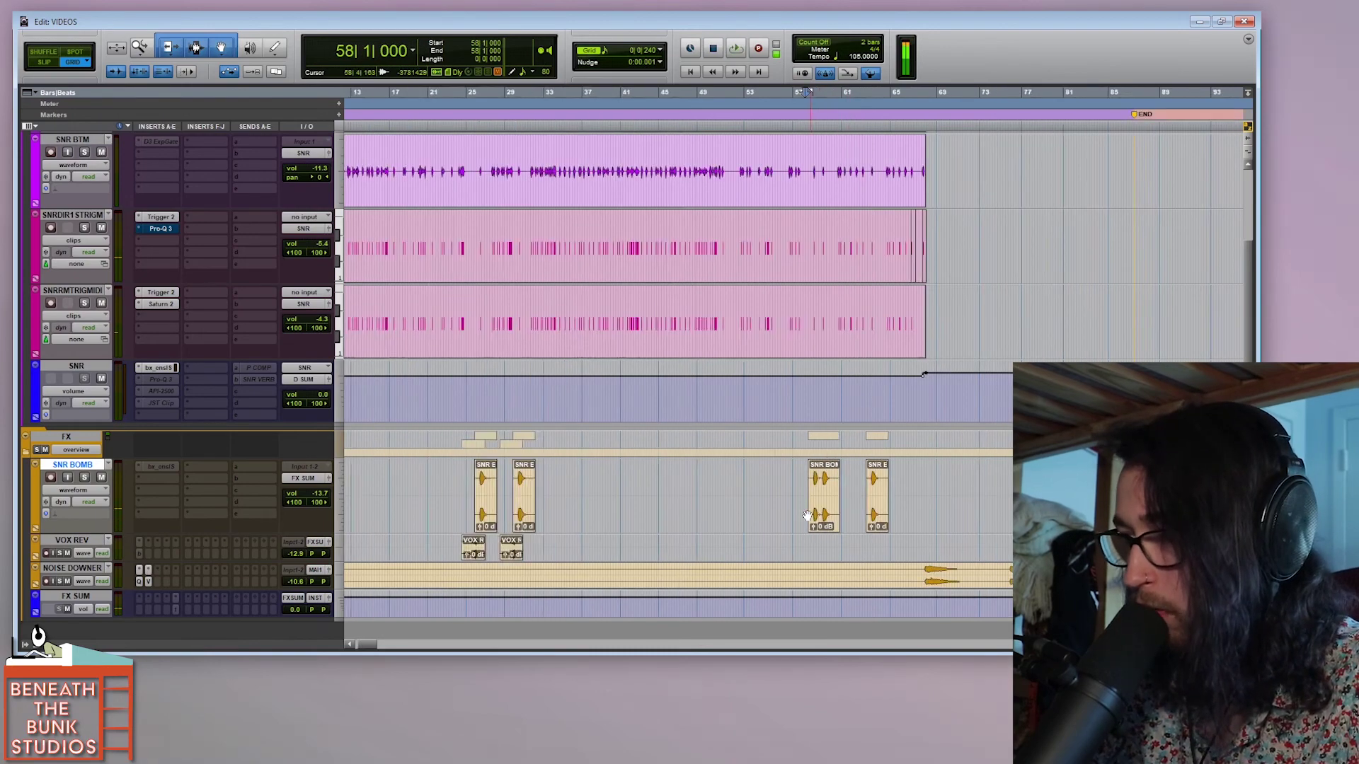
{"action": "left_click_drag", "start_coordinate": [726, 495], "coordinate": [429, 486]}
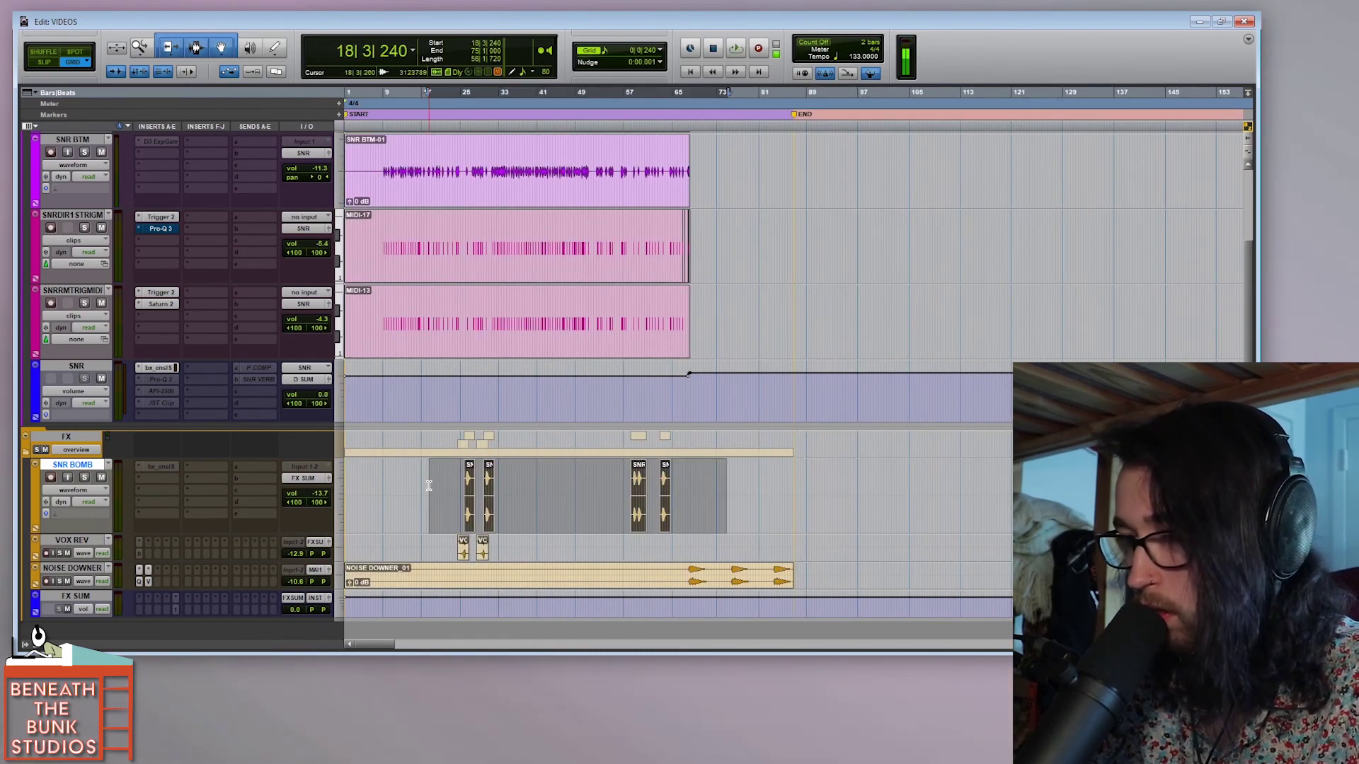
{"action": "left_click", "coordinate": [433, 482]}
{"action": "key", "text": "t"}
{"action": "key", "text": "t"}
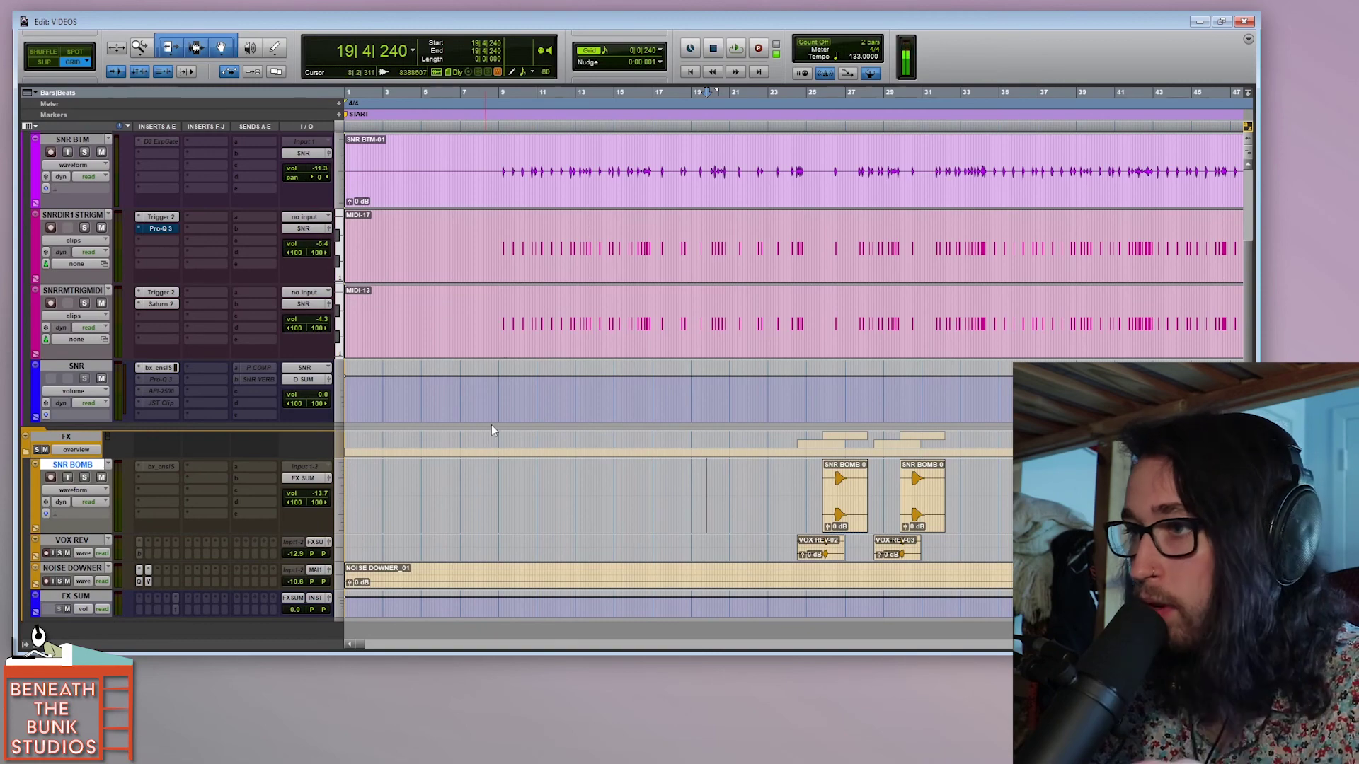
Select the direct snare trigger track's MIDI from 9|1|000 to about bar 31 and open that track's Trigger 2 plug-in.
{"action": "scroll", "coordinate": [491, 425], "scroll_direction": "up", "scroll_amount": 3}
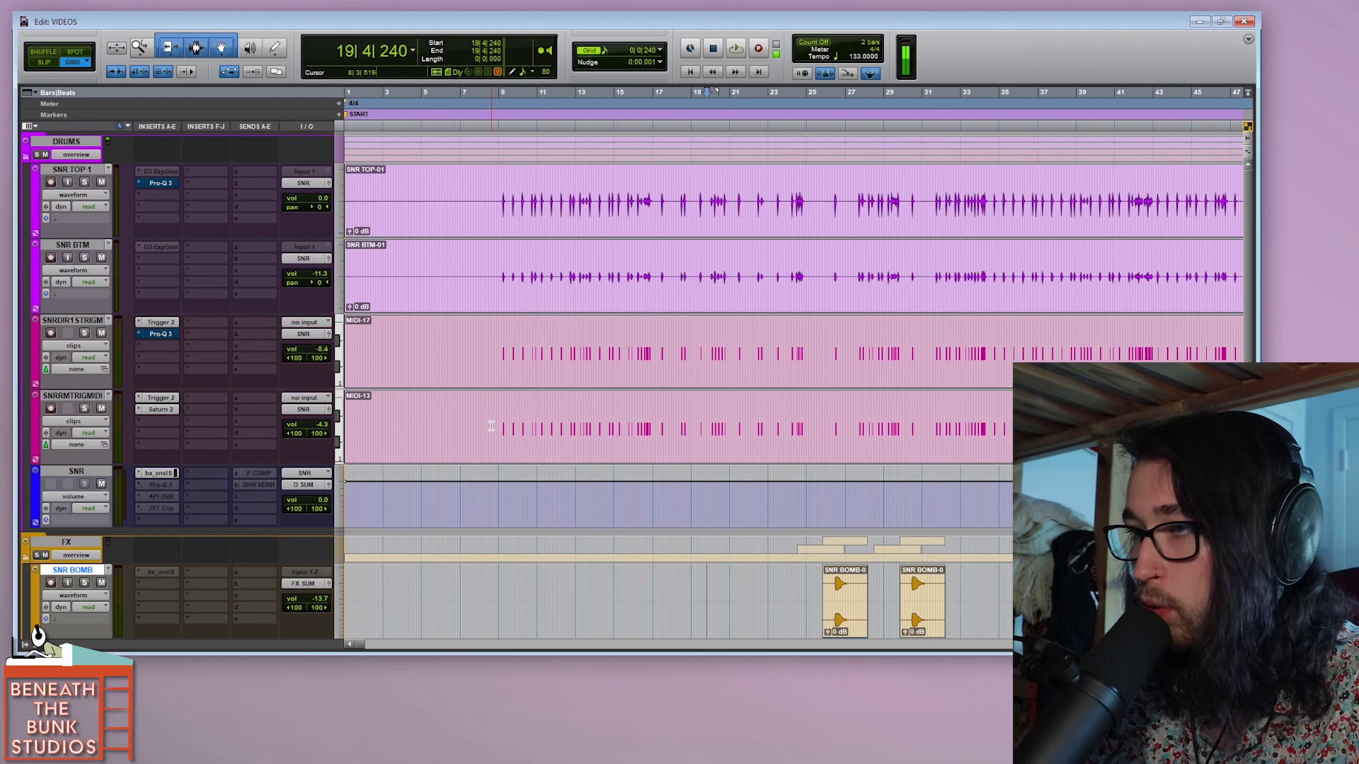
{"action": "left_click", "coordinate": [168, 473]}
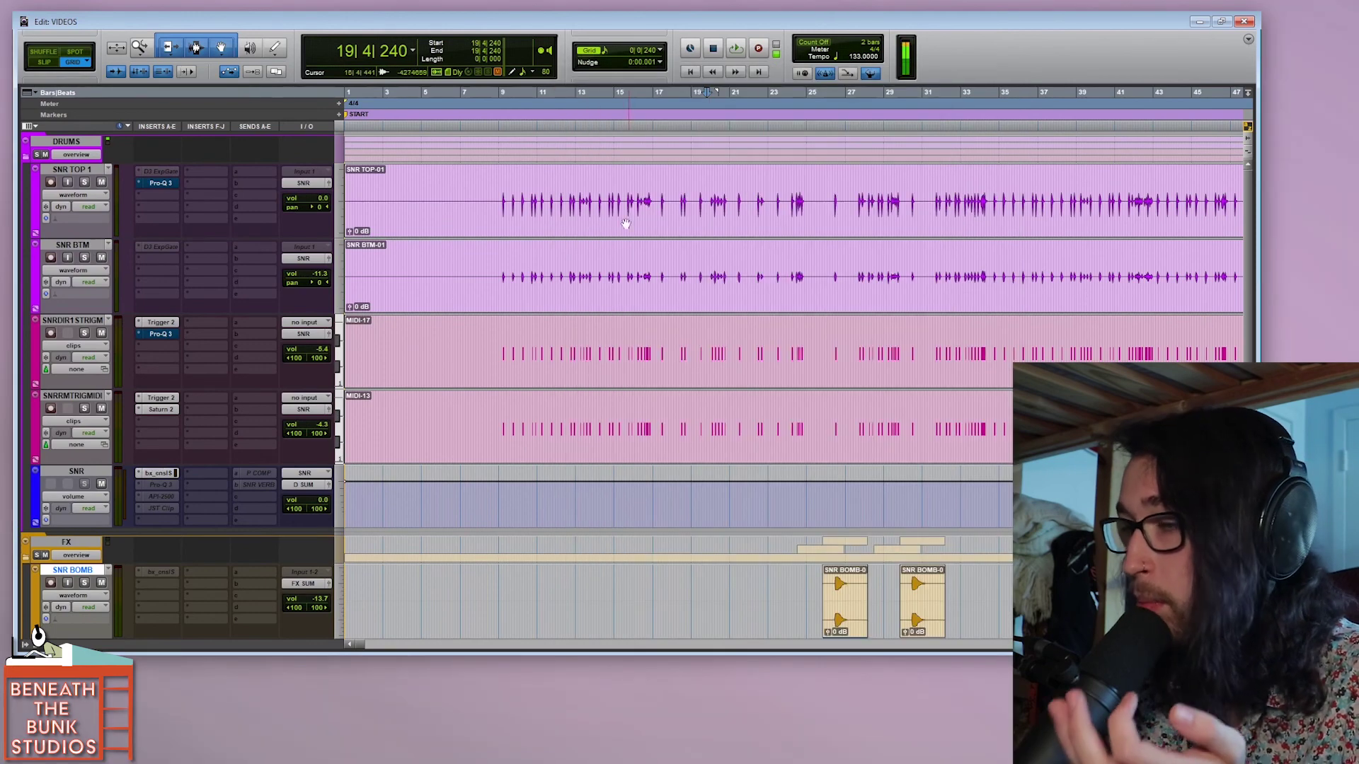
{"action": "left_click_drag", "start_coordinate": [499, 343], "coordinate": [933, 342]}
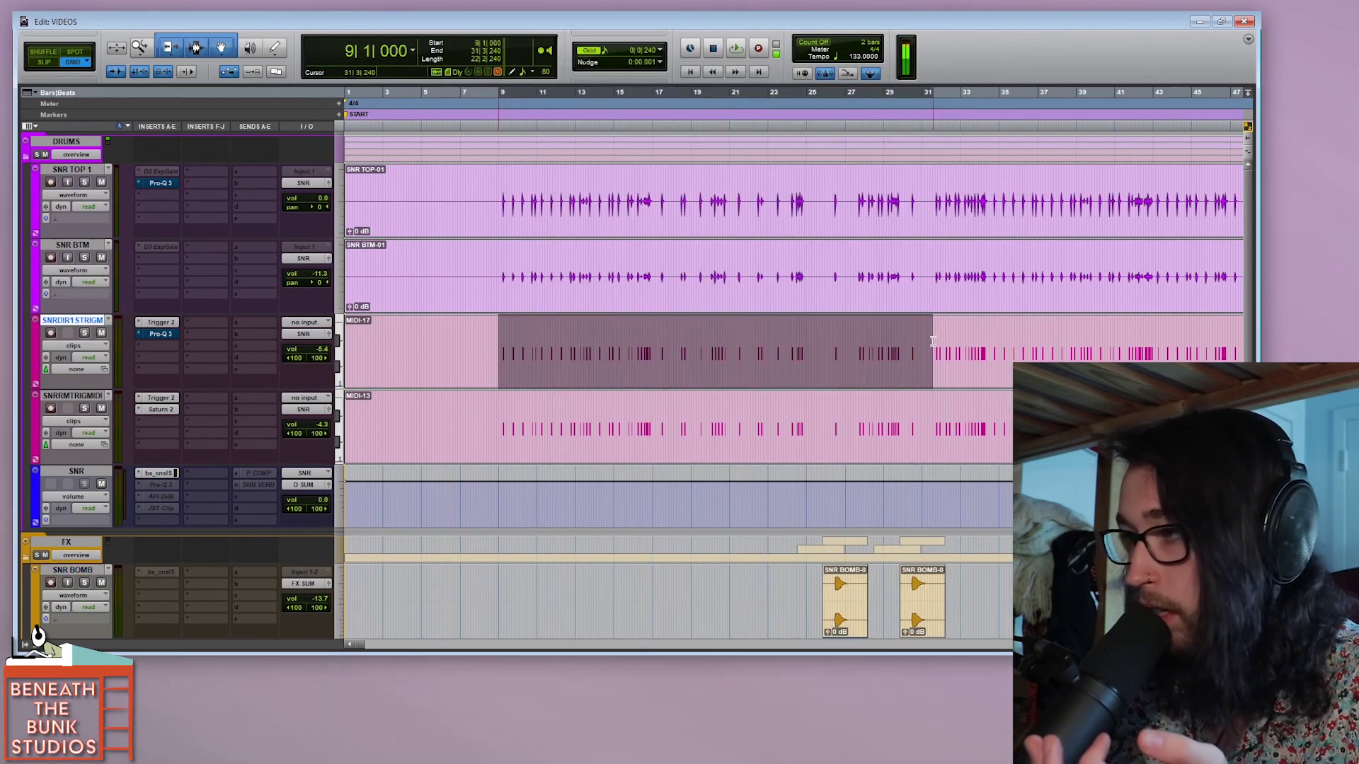
{"action": "left_click", "coordinate": [164, 324]}
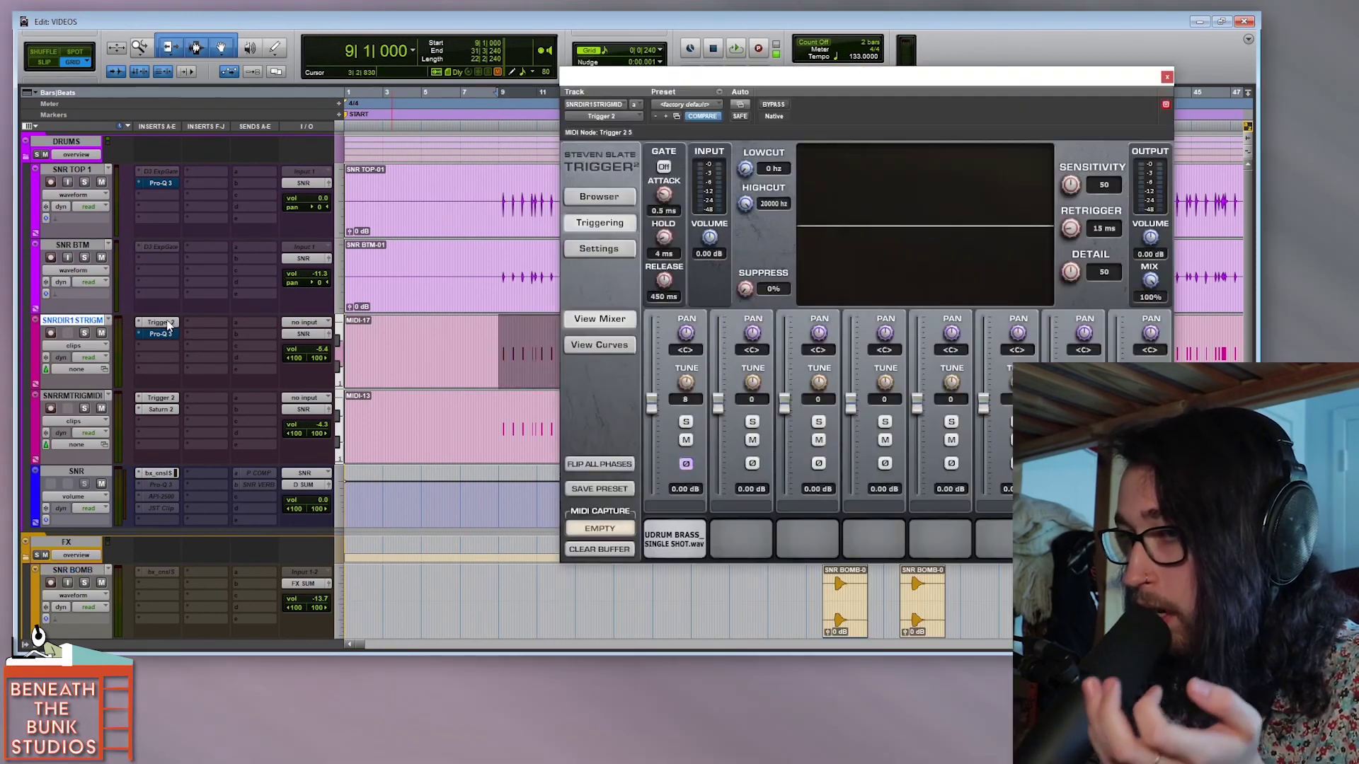